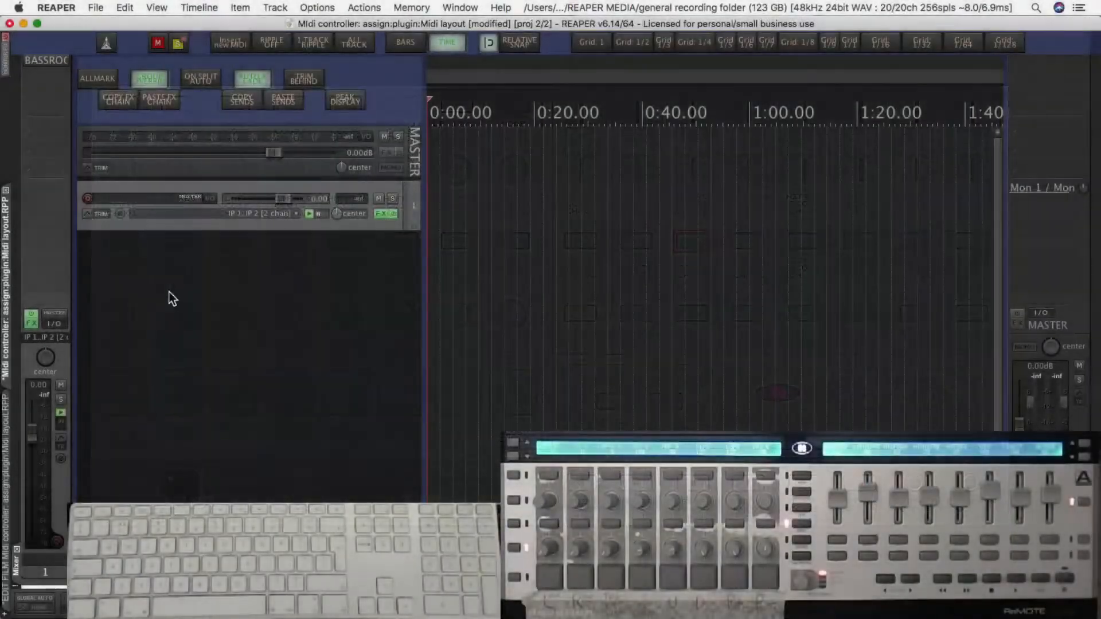
Look up the "Midi learn for last touched parameter" action in the actions list to check its assigned shortcut.
click(332, 277)
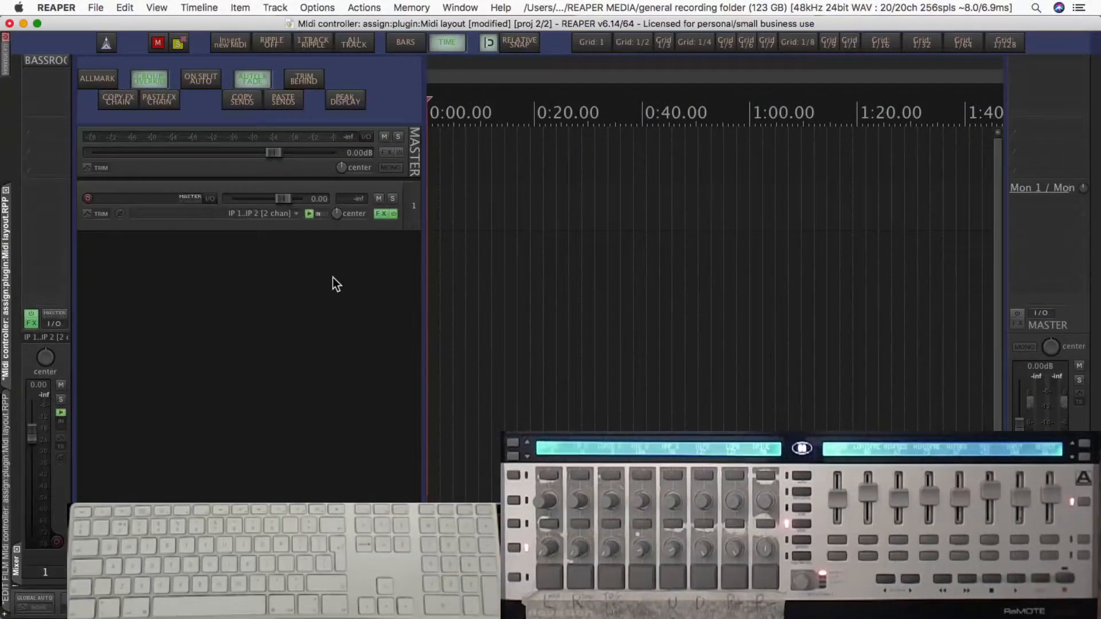
key(question)
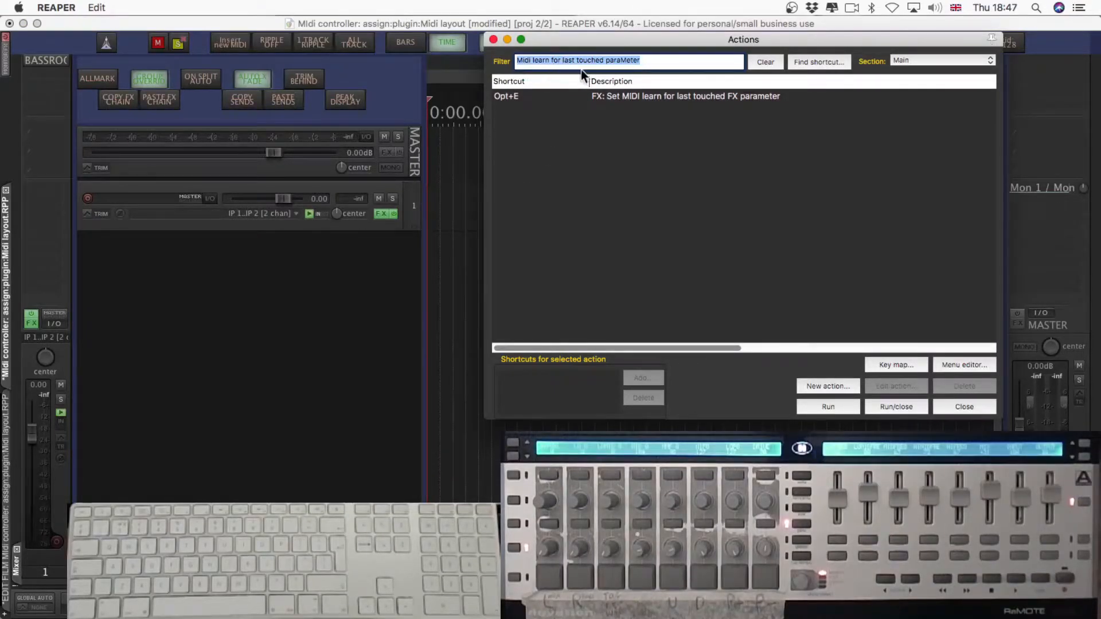
click(687, 60)
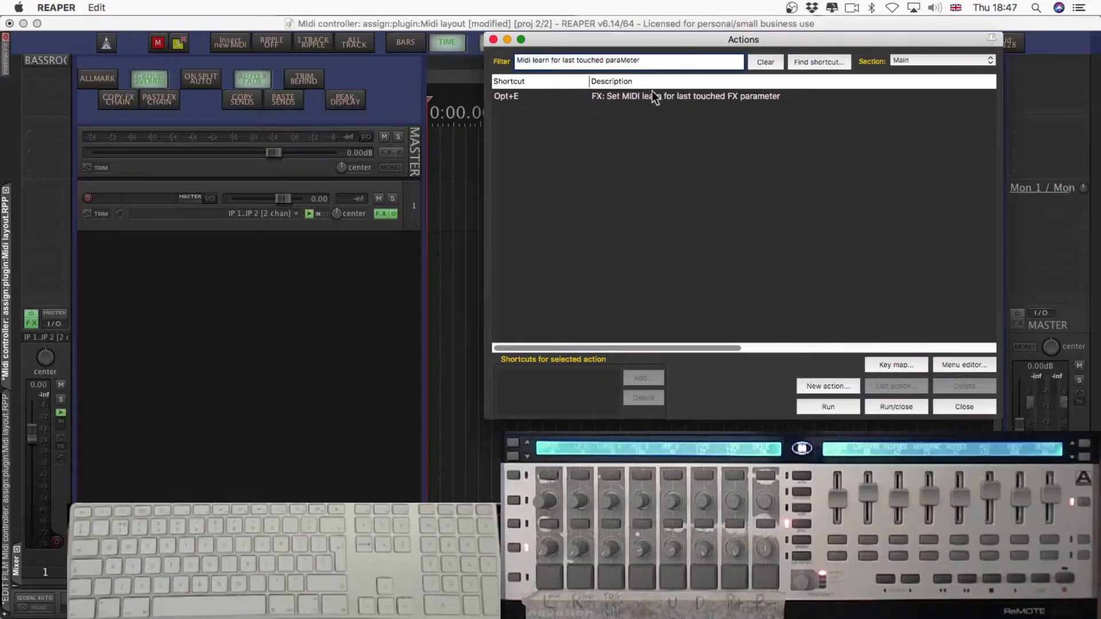
click(533, 98)
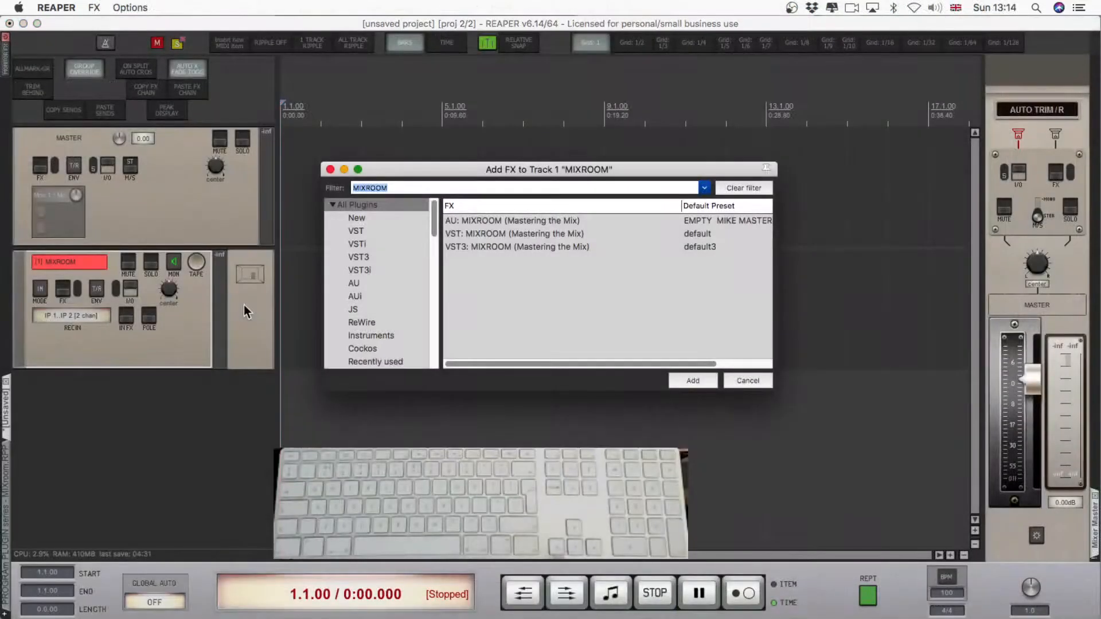
Add the AU MIXROOM plug-in to the MIXROOM track, configured with the MIN filter phase and five EQ bands.
key(Down)
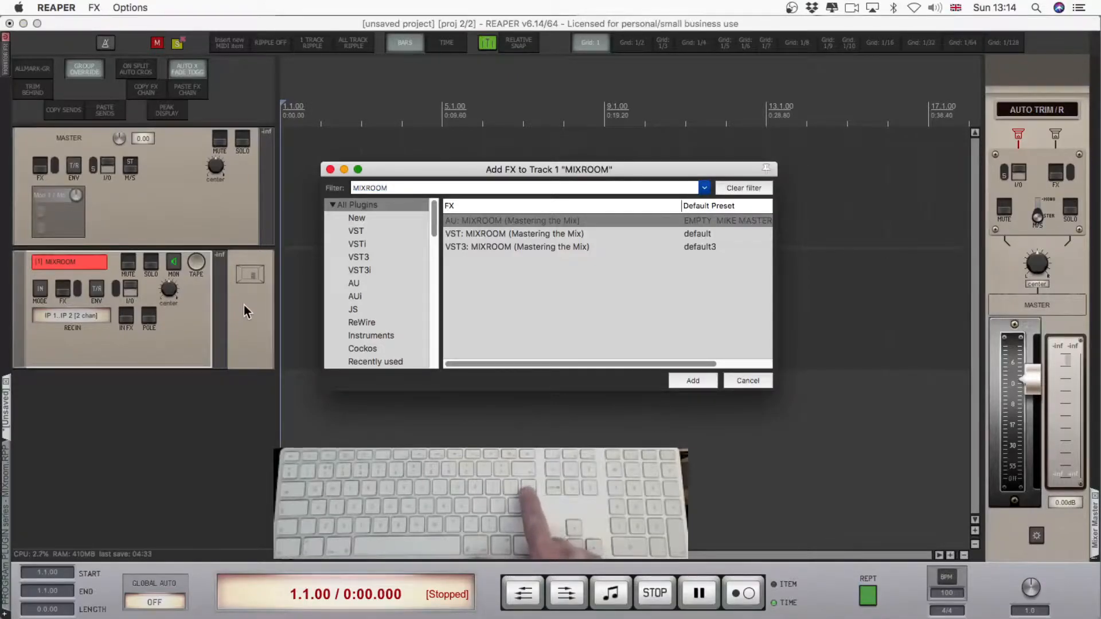
key(Return)
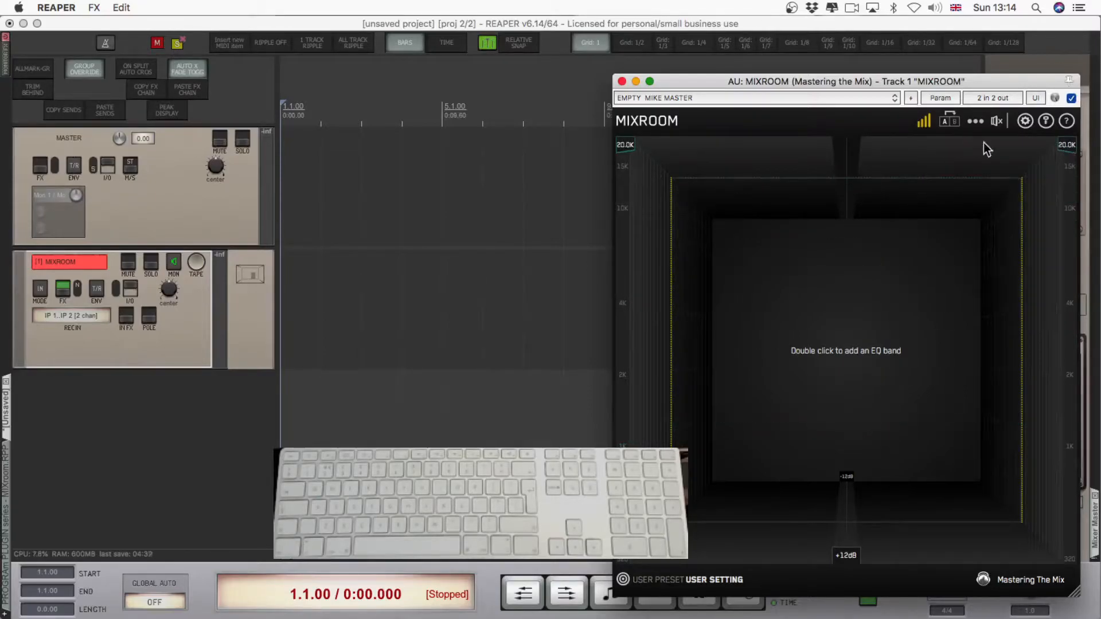
click(977, 121)
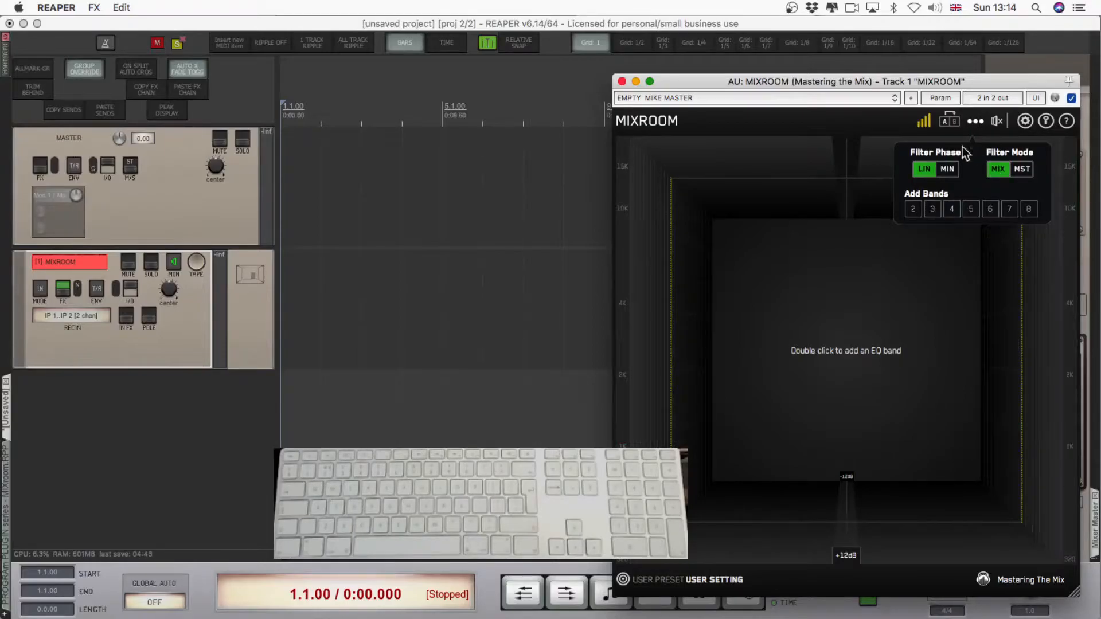
click(949, 169)
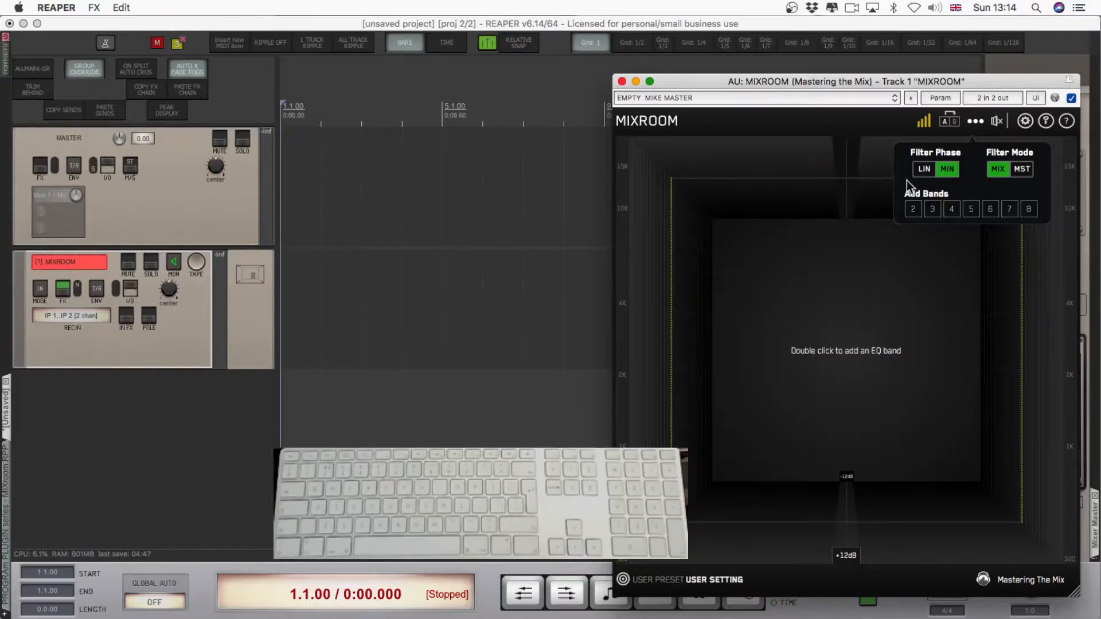
click(974, 210)
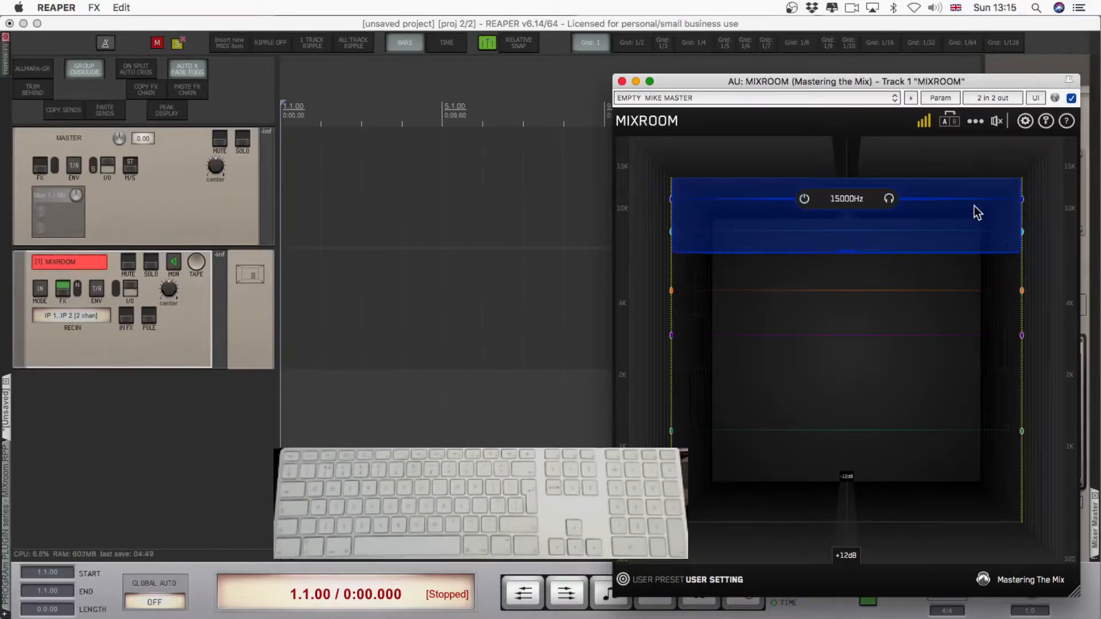
Spread the EQ bands over the spectrum by moving the green and purple bands to lower frequencies.
drag(841, 253, 772, 285)
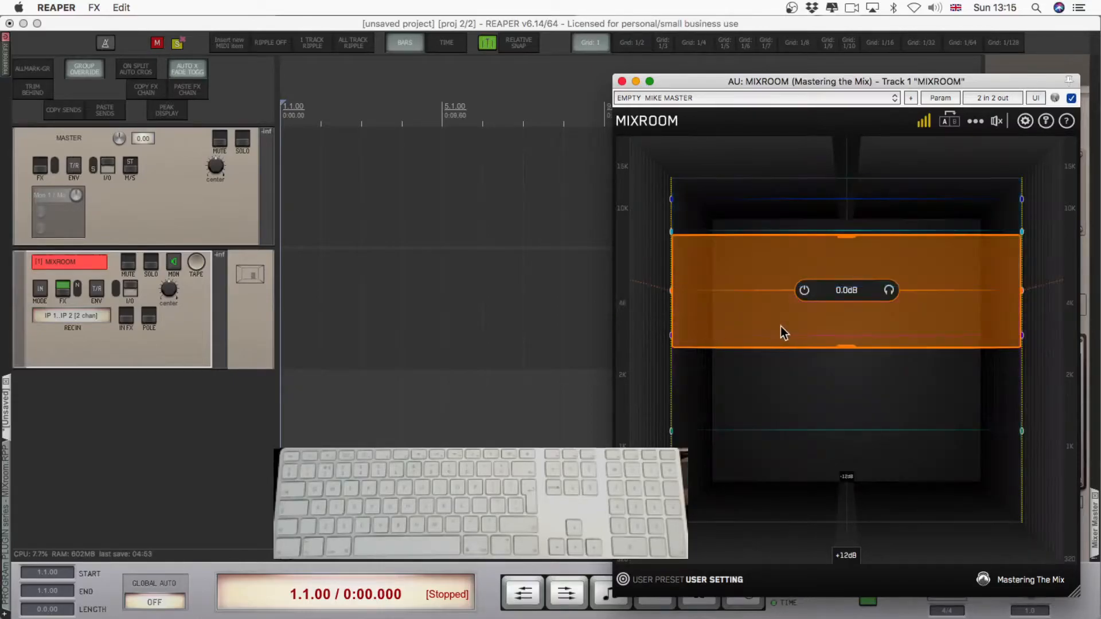
drag(776, 437, 777, 478)
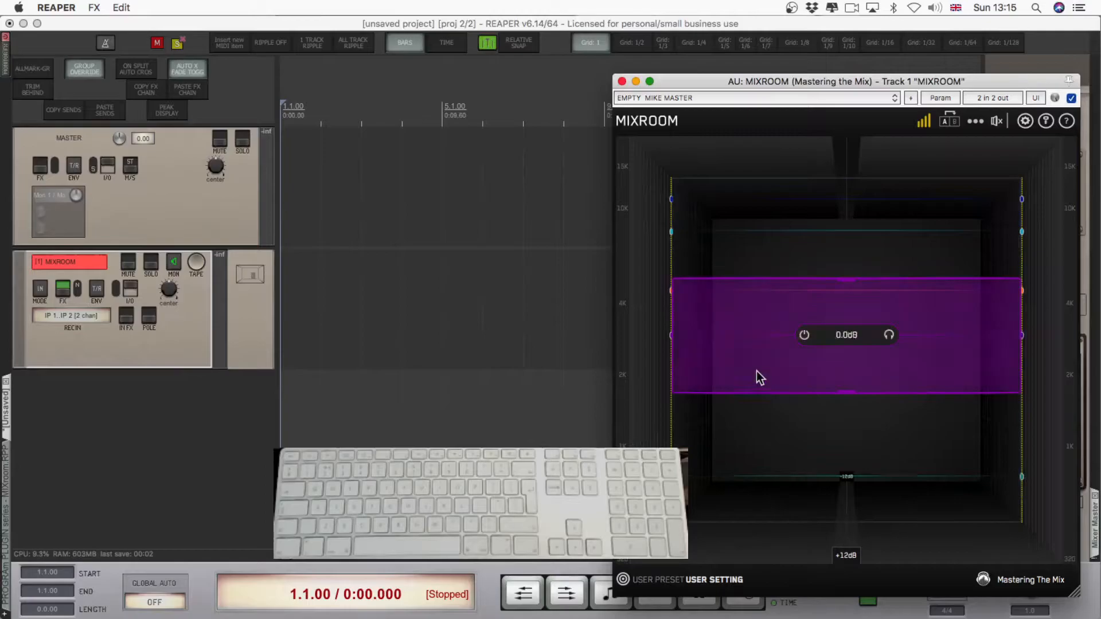
drag(770, 333, 779, 386)
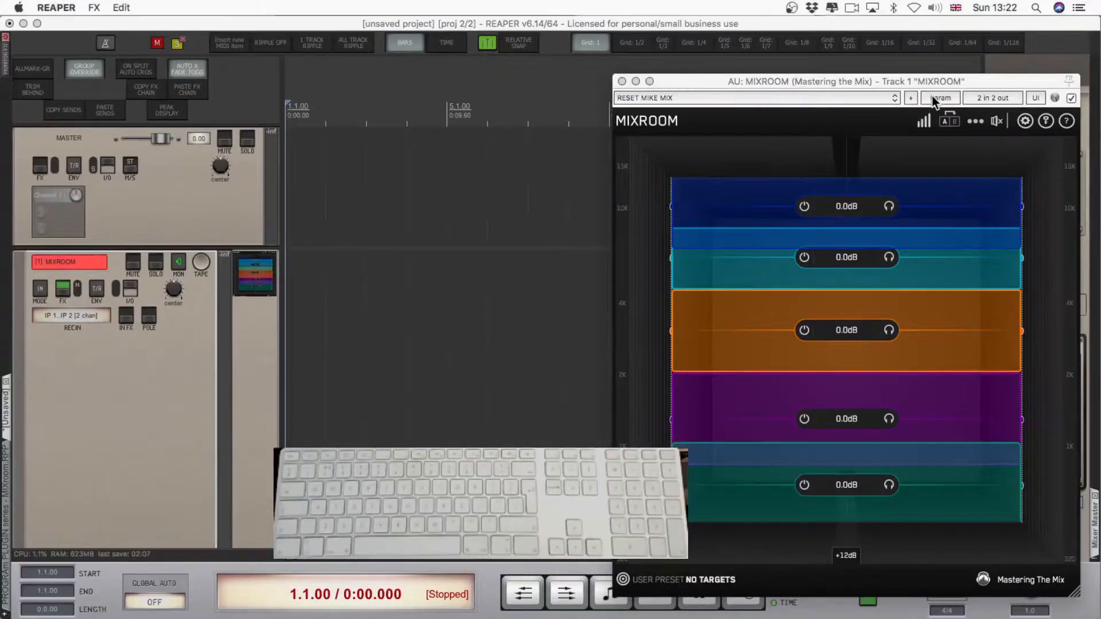
Browse the plug-in's FX parameter list for the parameters available to MIDI Learn.
click(931, 96)
click(935, 98)
click(935, 98)
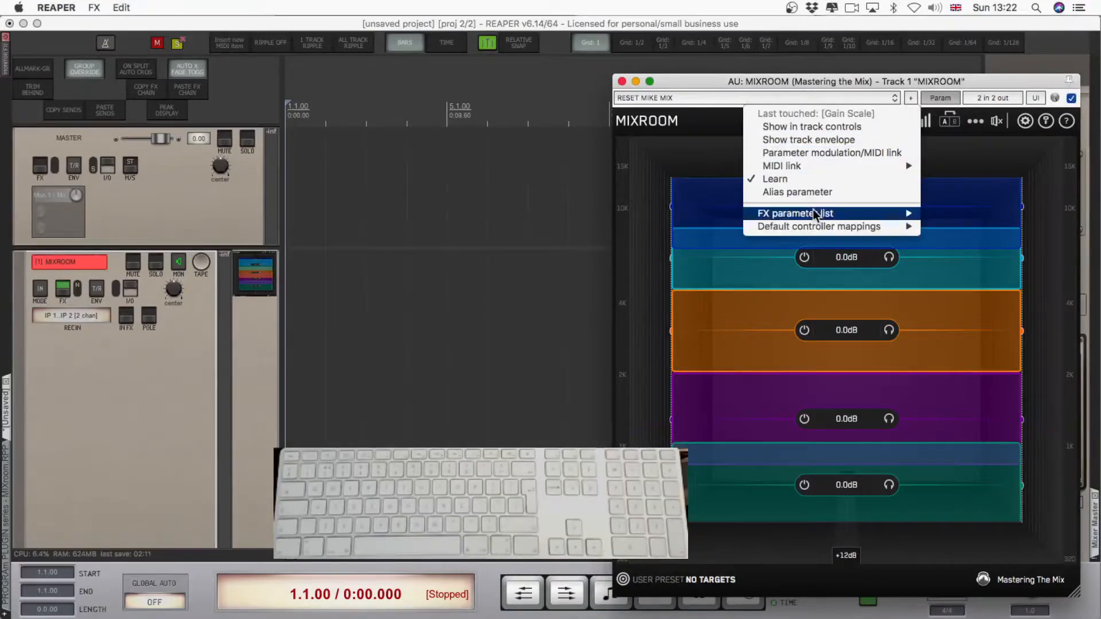
mouse_move(806, 218)
mouse_move(631, 257)
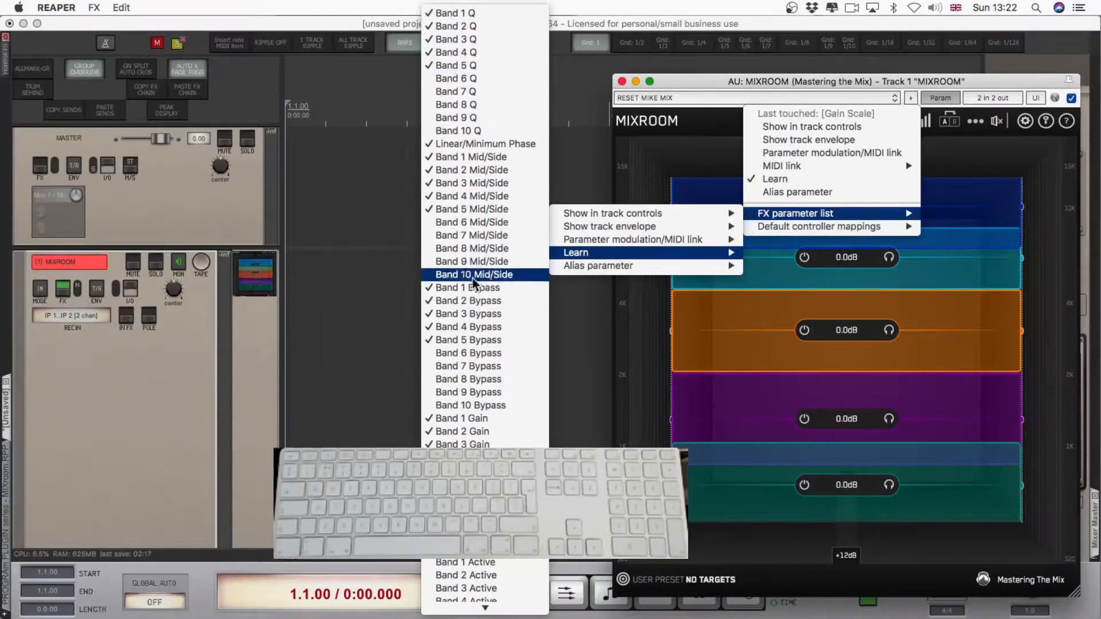
scroll(473, 282, down, 10)
click(460, 348)
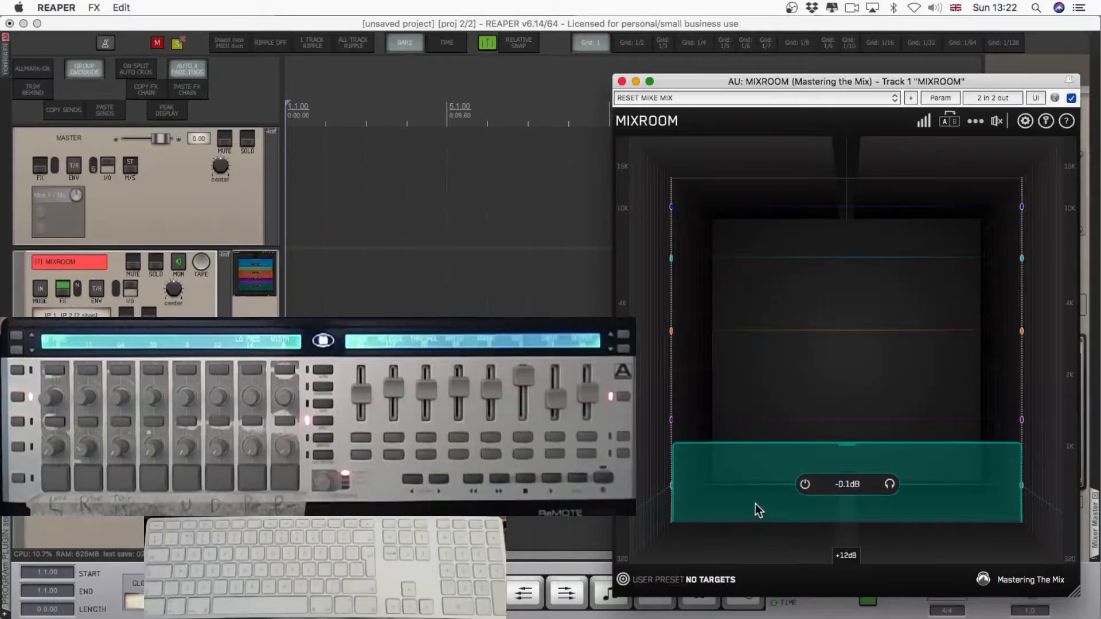
Lower the green band's gain to about -1.8 dB and MIDI-learn it to channel 1 CC 26 in Absolute mode.
drag(739, 474, 729, 472)
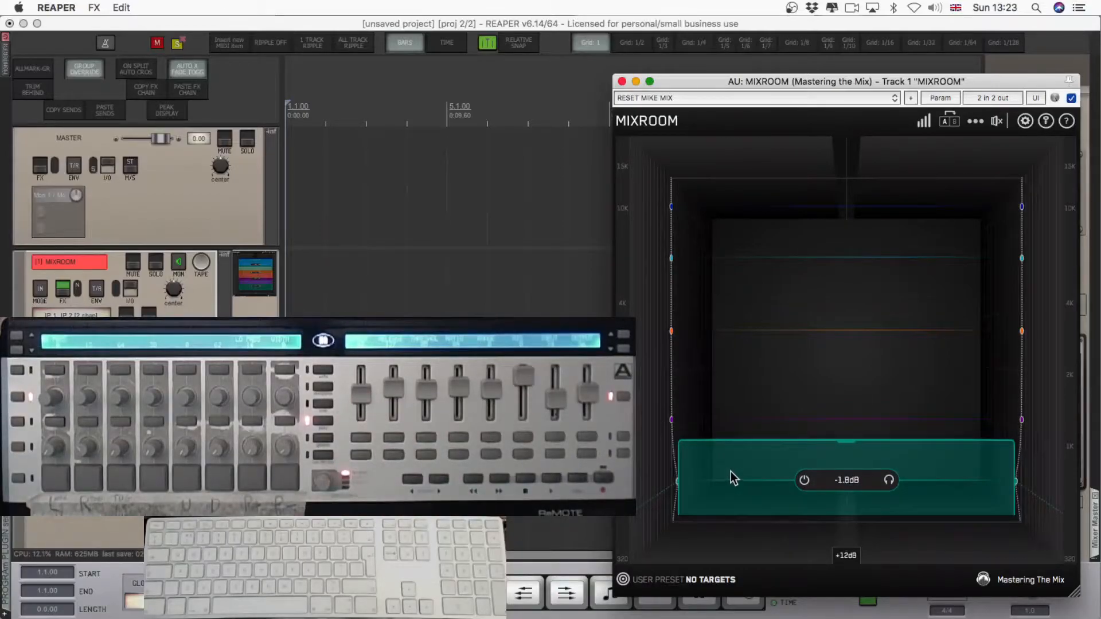
key(super+l)
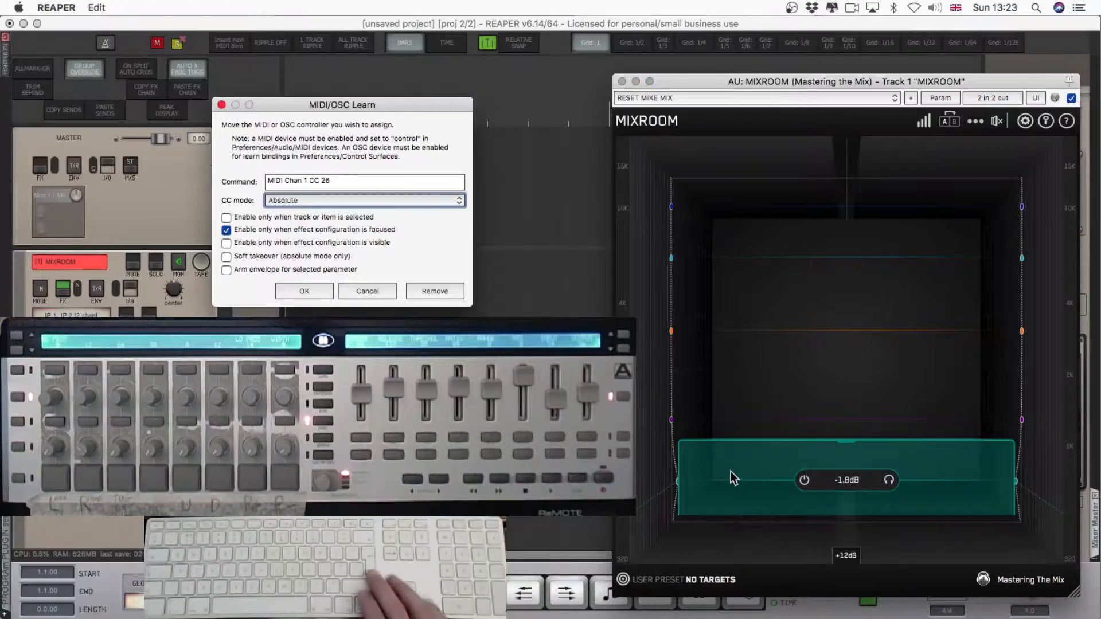
key(Return)
Lower the purple band's gain to about -2.4 dB and MIDI-learn it to channel 1 CC 27 in Absolute mode.
click(725, 421)
drag(726, 432, 726, 444)
key(super+l)
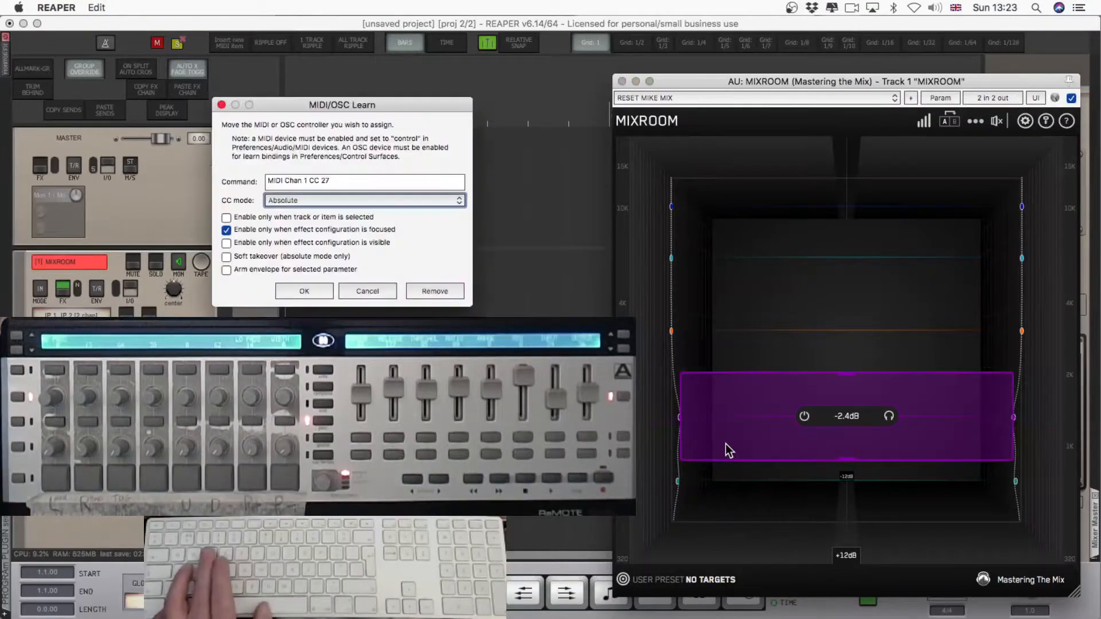
key(Return)
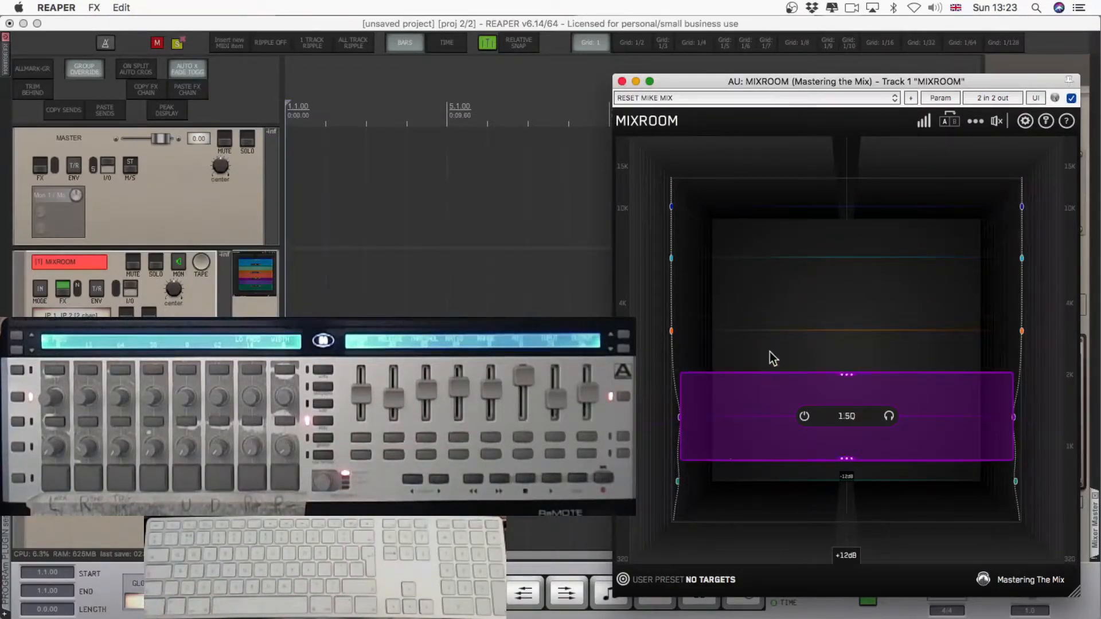
Lower the orange band's gain to about -2.1 dB and MIDI-learn it to the controller's third fader.
drag(753, 345, 757, 365)
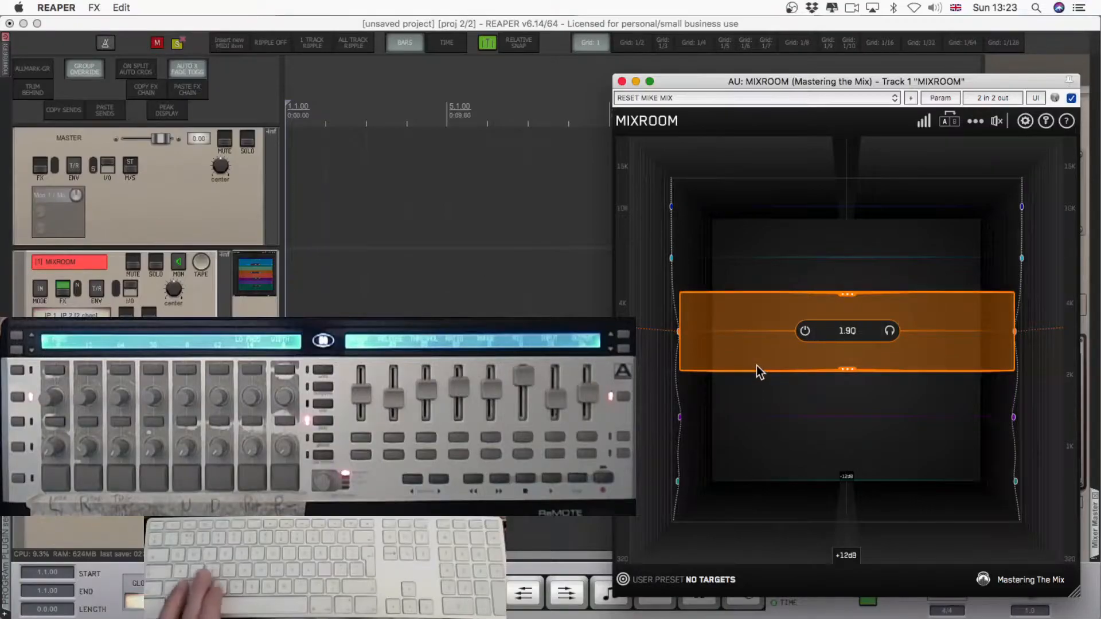
key(x)
key(Return)
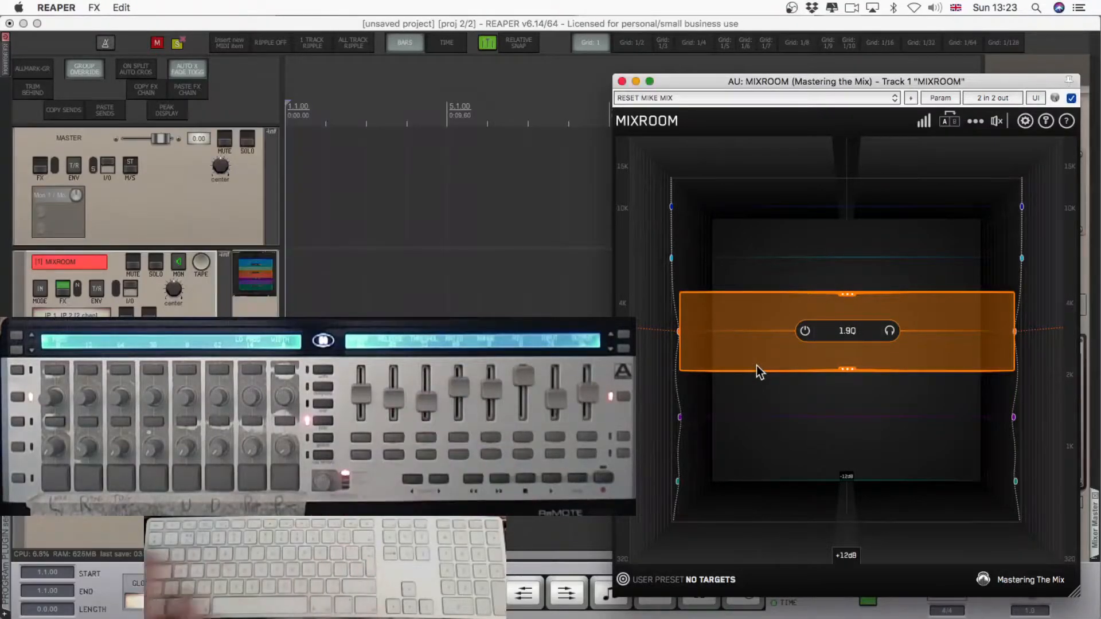
Lower the cyan band's gain and MIDI-learn it to channel 1 CC 29 in Absolute mode.
drag(743, 259, 743, 273)
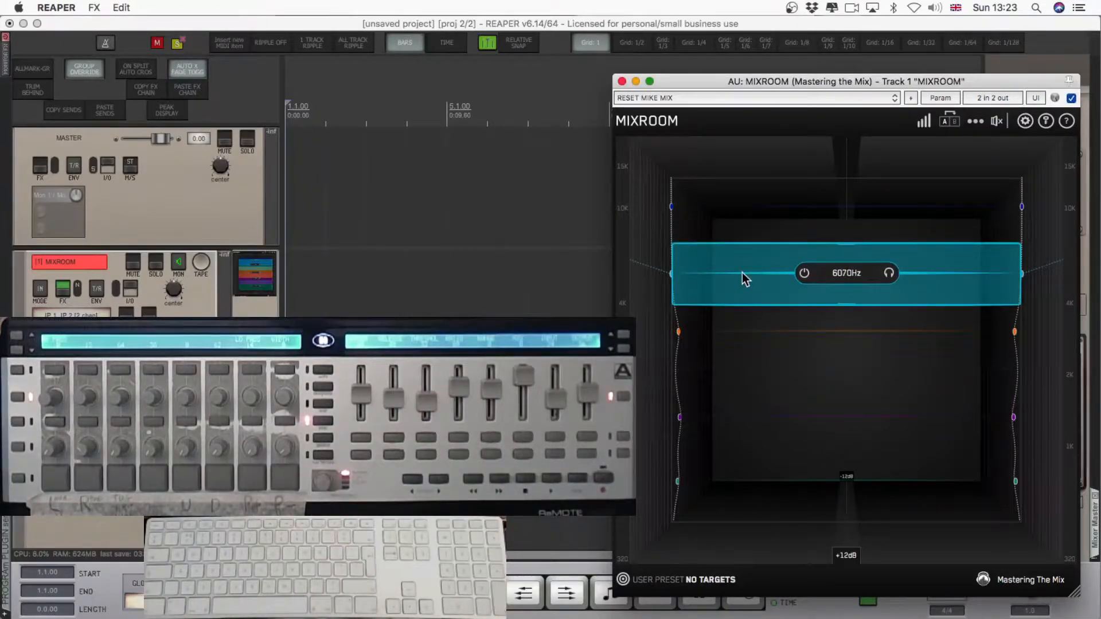
key(super+z)
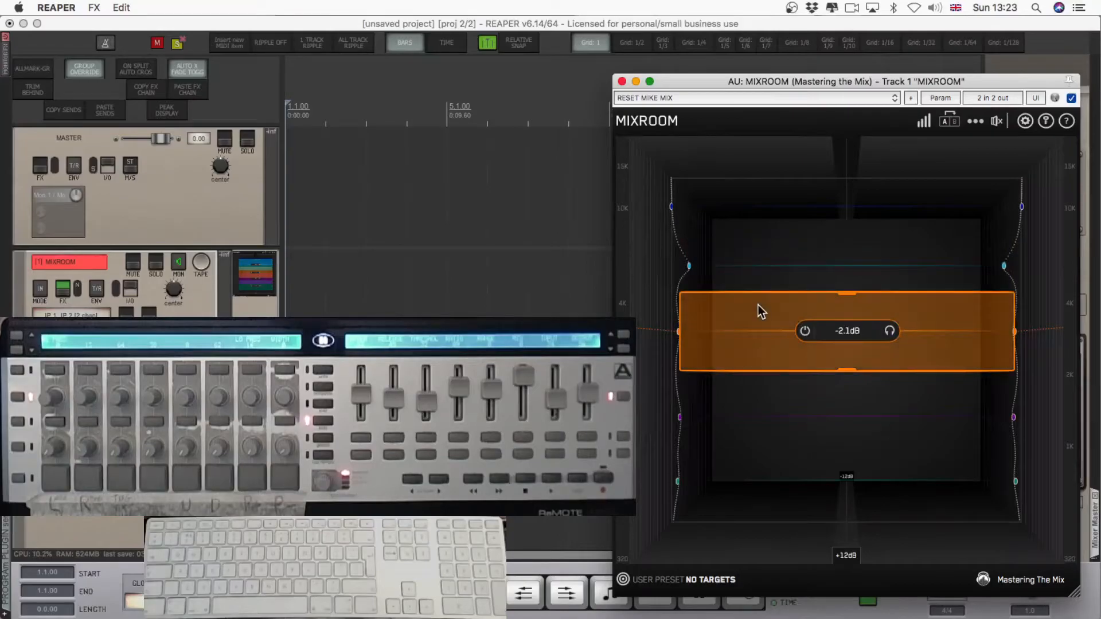
key(super+x)
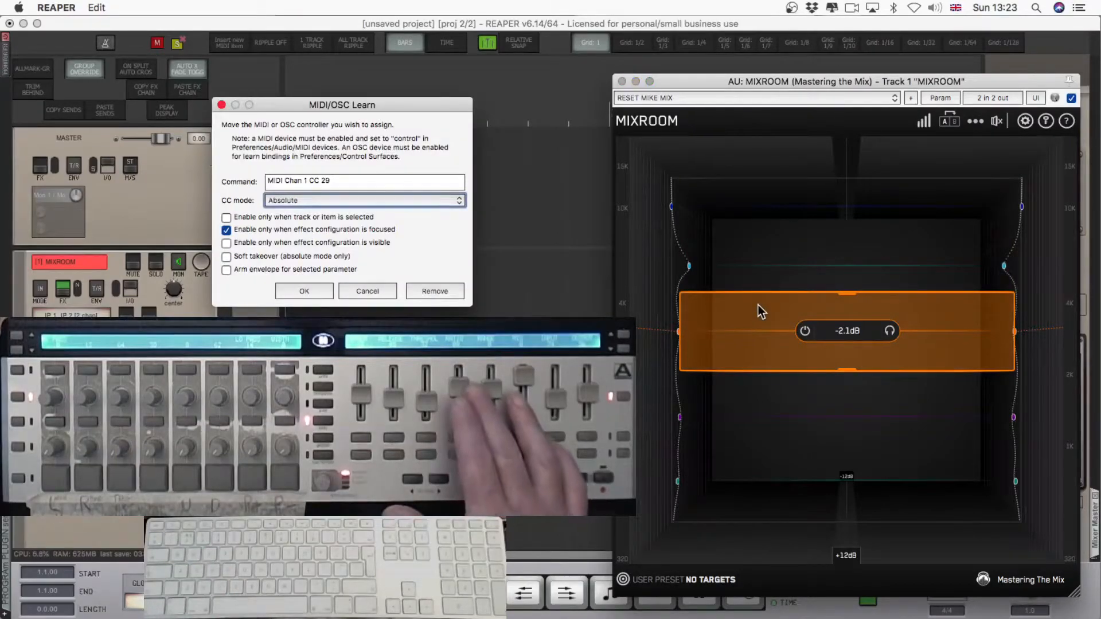
key(Return)
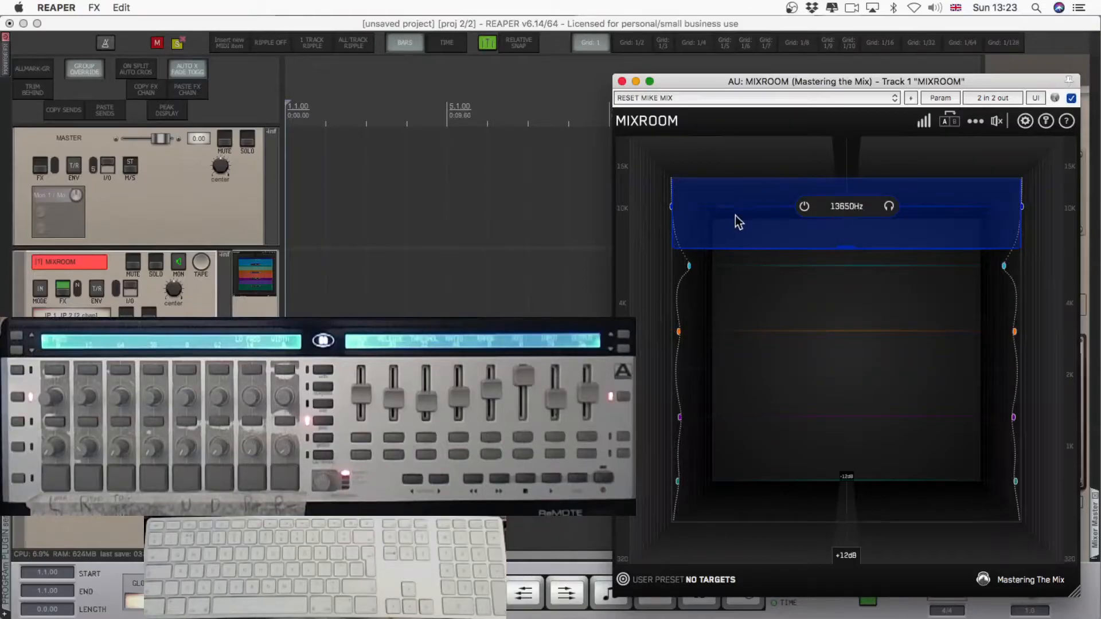
Lower the blue band's gain to about -1.9 dB and MIDI-learn it to channel 1 CC 30 in Absolute mode.
drag(737, 224, 738, 238)
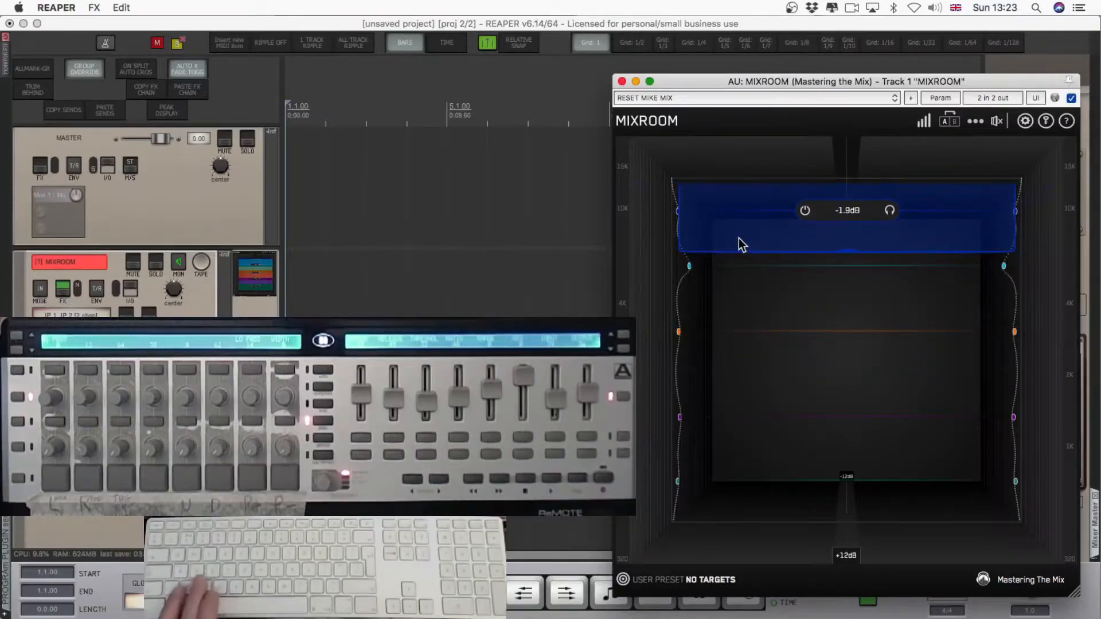
key(super+x)
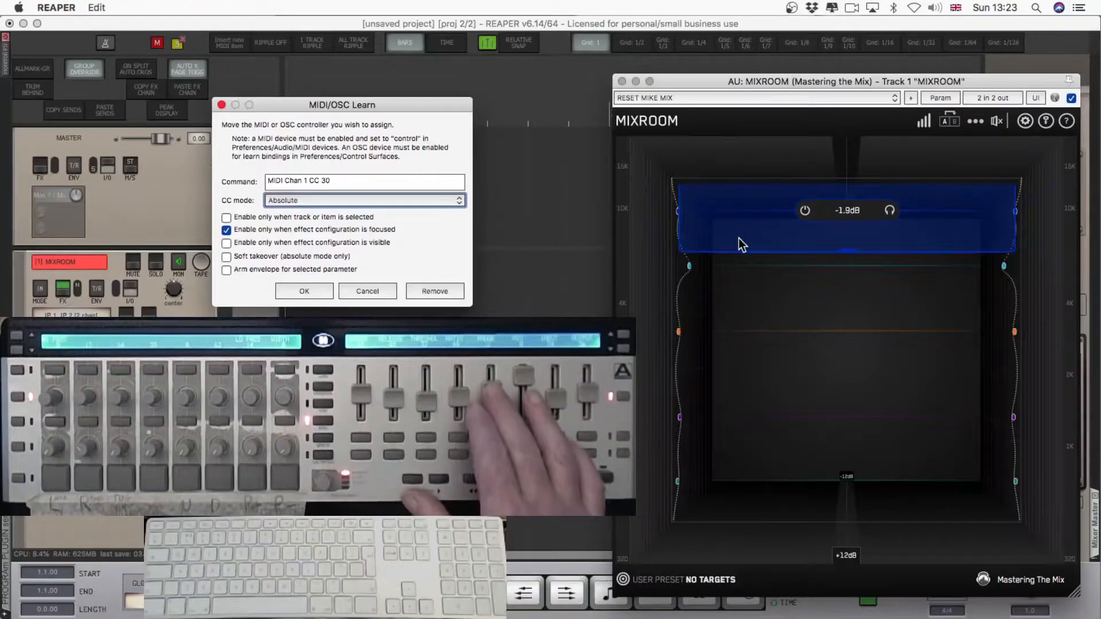
key(Return)
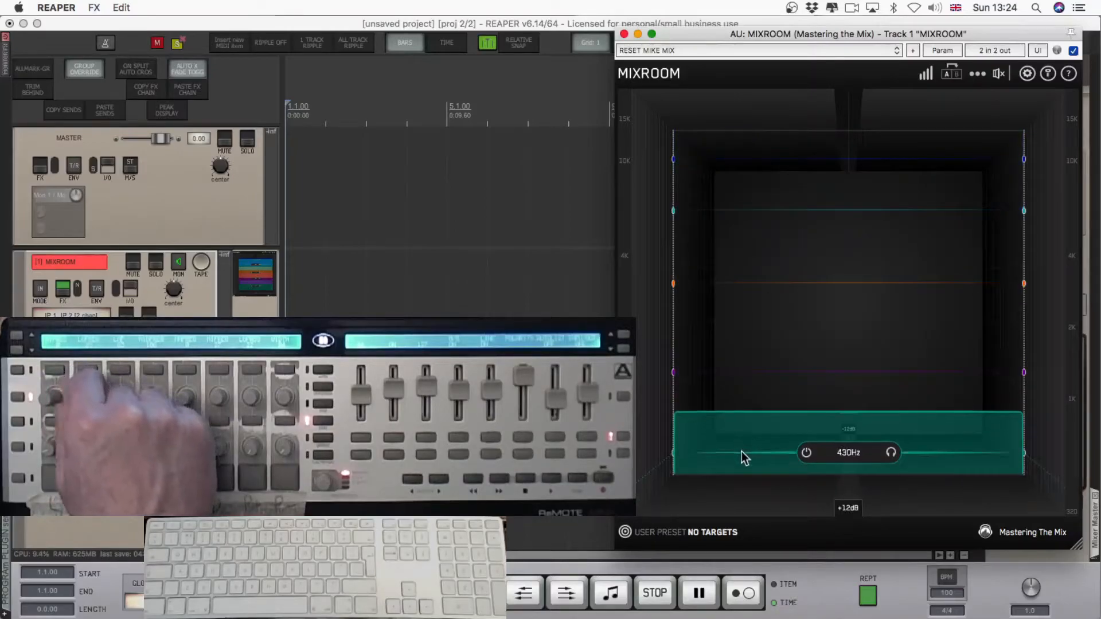
Move the green band's frequency to about 640 Hz and MIDI-learn it to a rotary knob on the controller.
drag(741, 452, 728, 424)
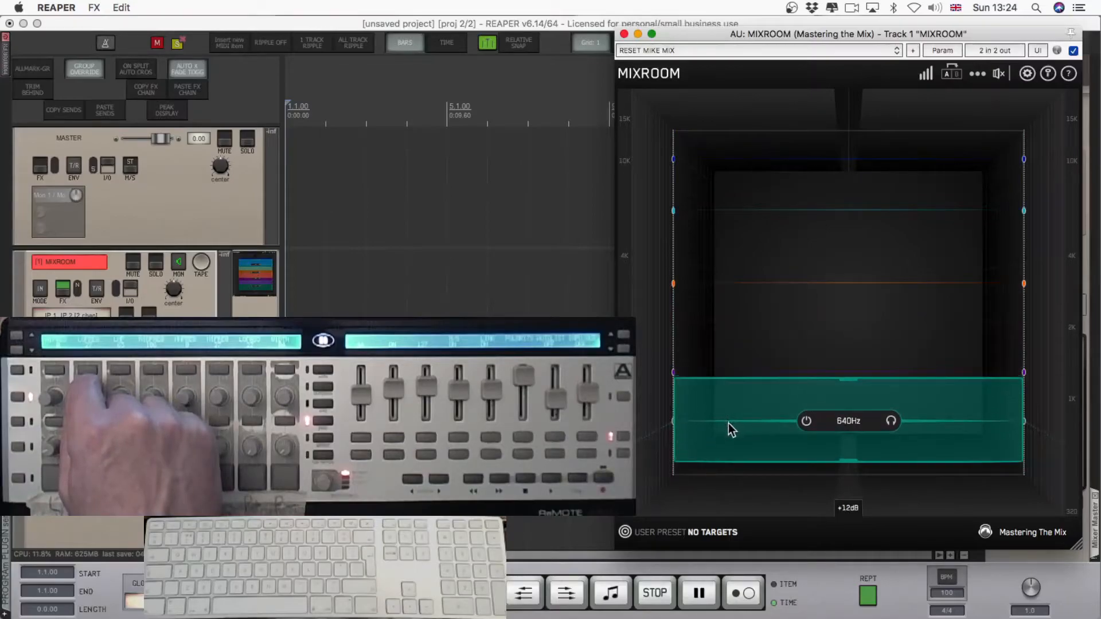
key(alt+s)
key(Return)
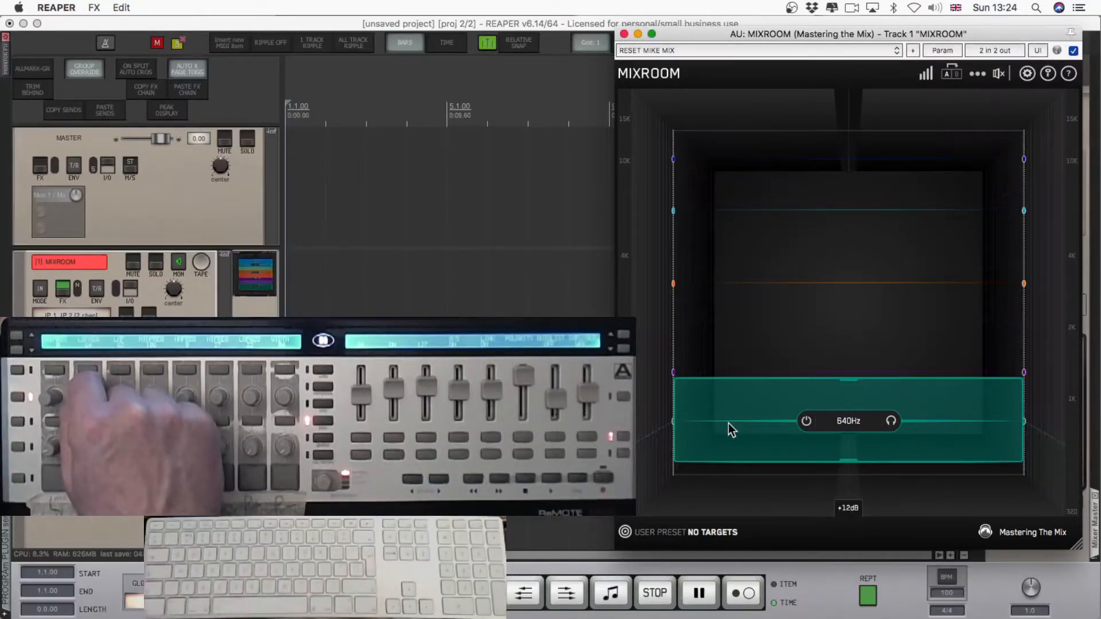
Move the purple band's frequency to about 1340 Hz and MIDI-learn it to channel 1 CC 12.
mouse_move(742, 360)
mouse_down()
mouse_move(743, 369)
mouse_move(747, 357)
mouse_up()
key(alt+s)
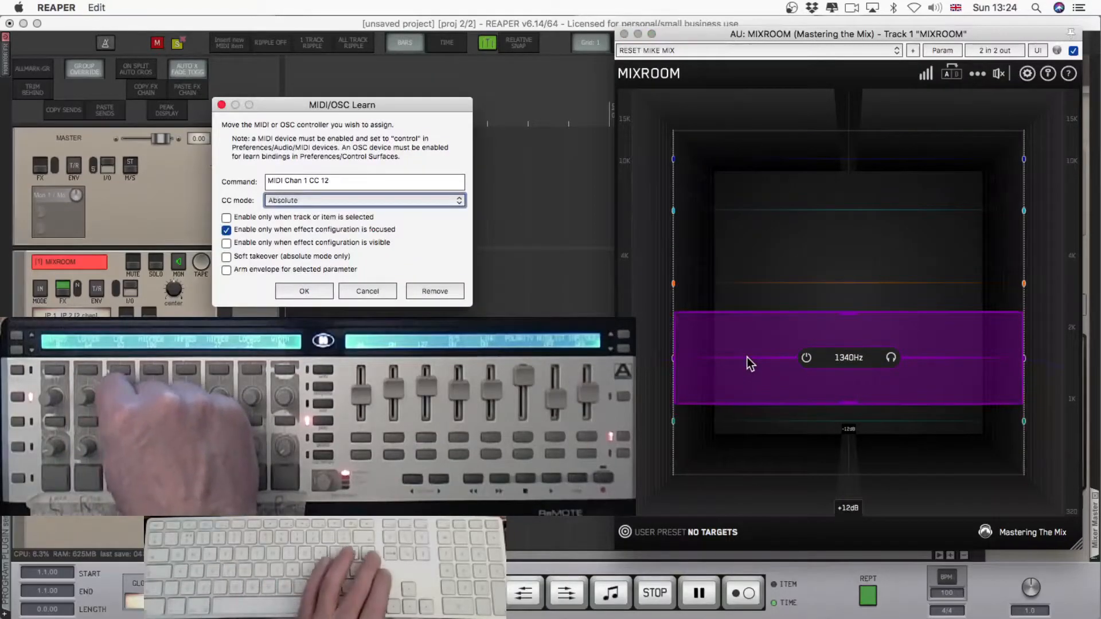
key(Return)
Move the orange band's frequency to about 3890 Hz and MIDI-learn it to channel 1 CC 13.
drag(740, 284, 737, 263)
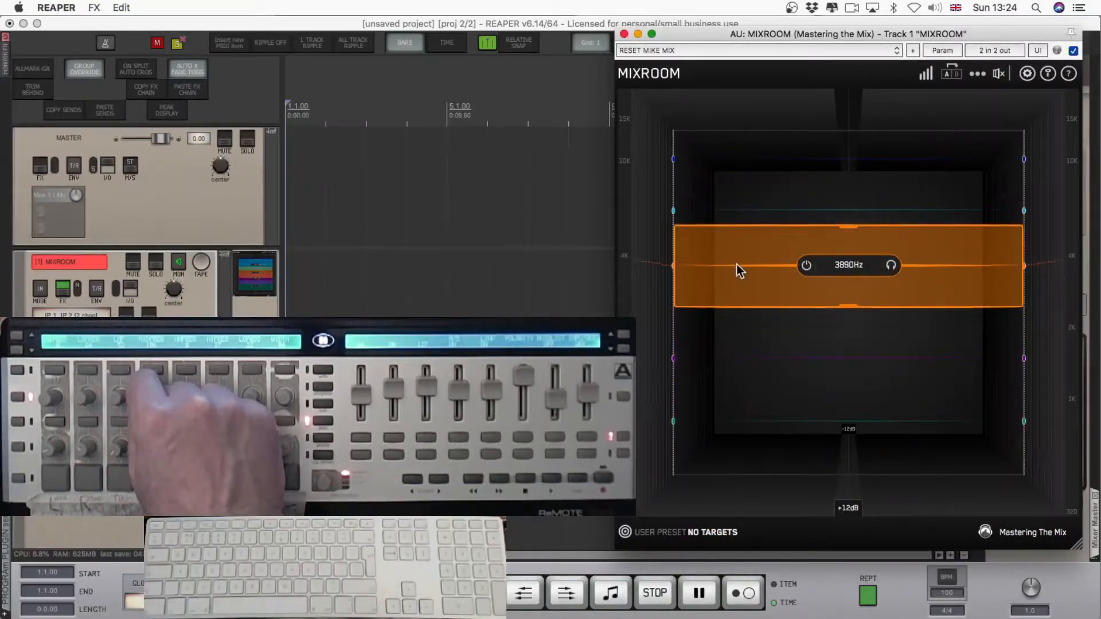
key(alt+s)
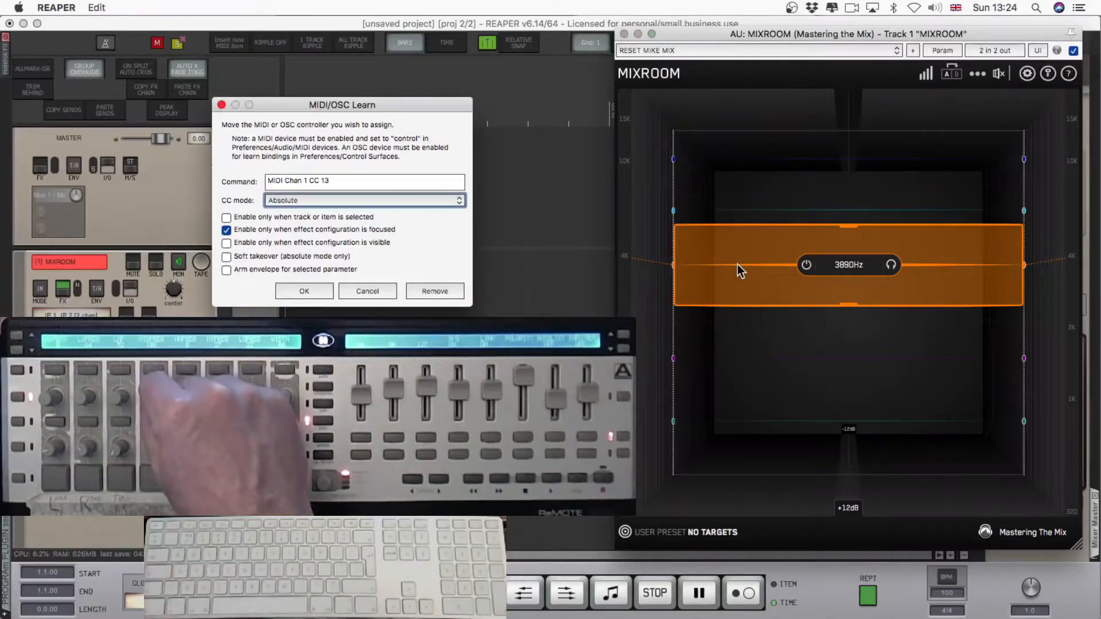
key(Return)
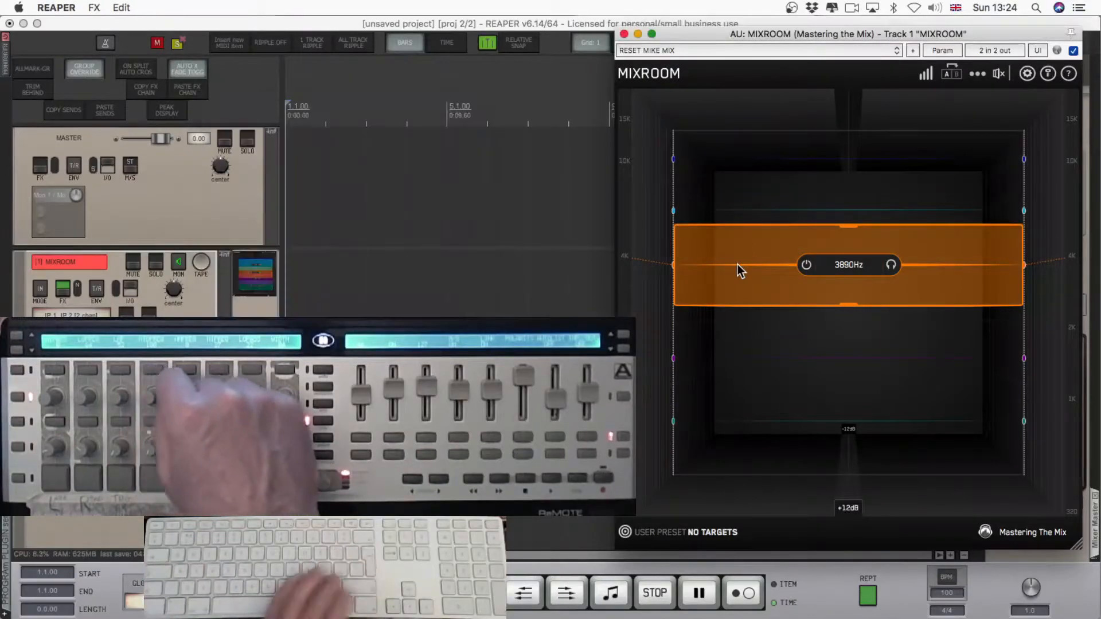
Move the cyan band's frequency to about 7290 Hz and MIDI-learn it to a rotary knob on the controller.
click(749, 205)
drag(750, 206, 752, 215)
key(alt+s)
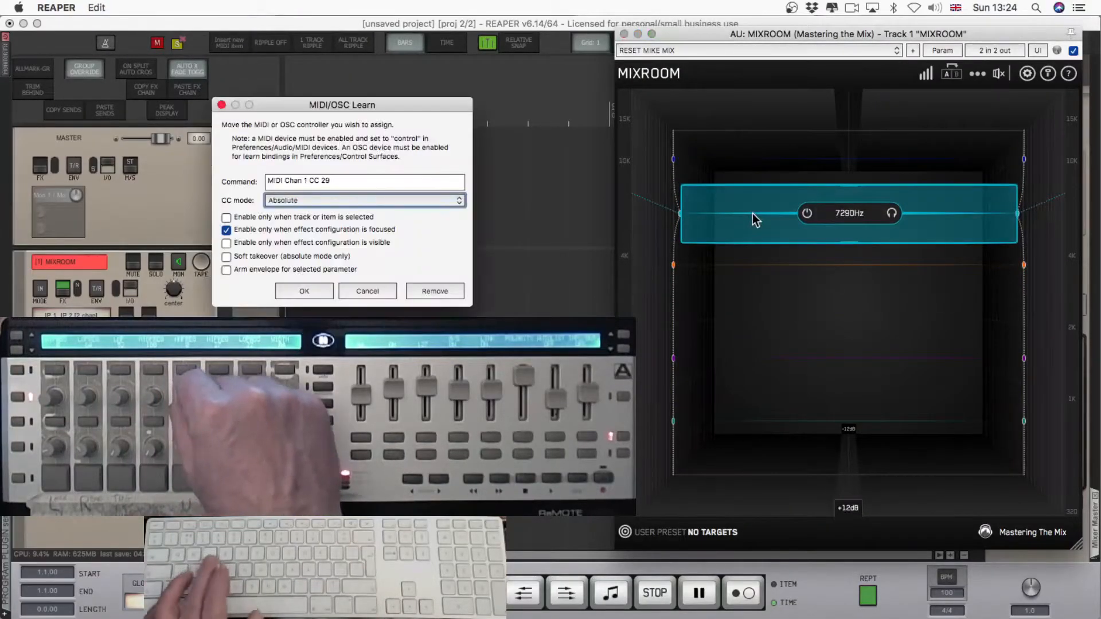
key(Return)
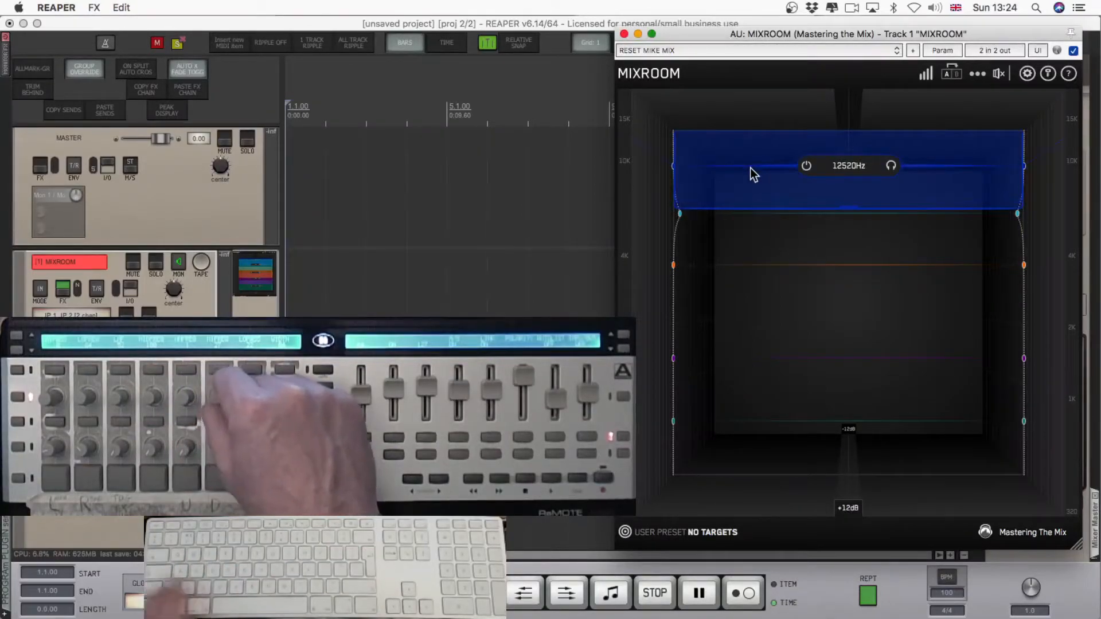
MIDI-learn the blue band's frequency, at about 12520 Hz, to channel 1 CC 16 in Absolute mode.
key(alt+s)
key(Return)
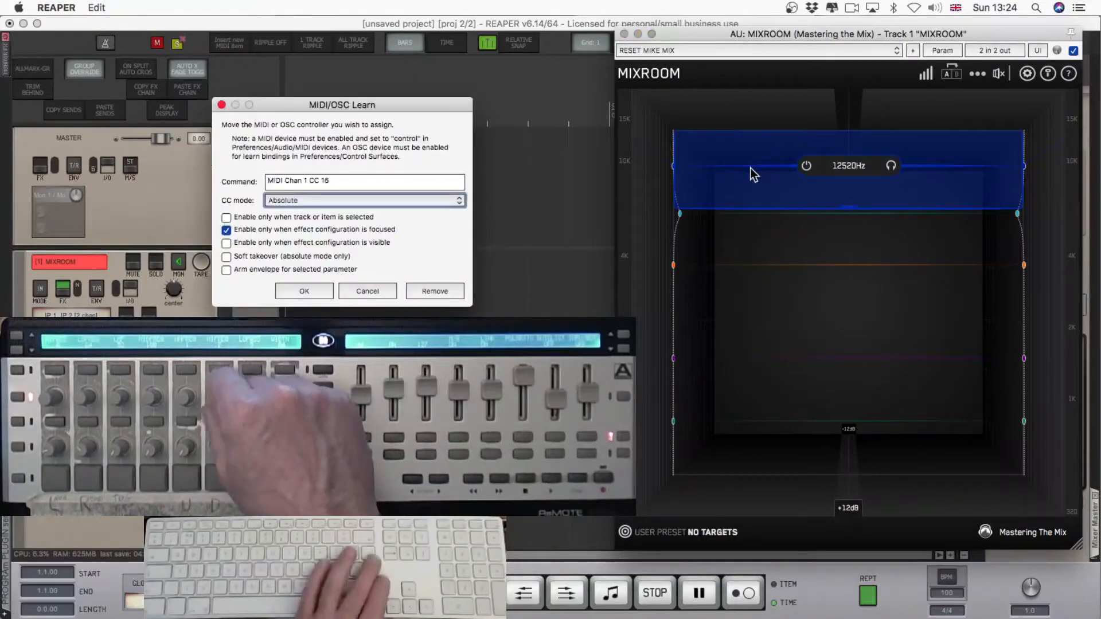
key(Return)
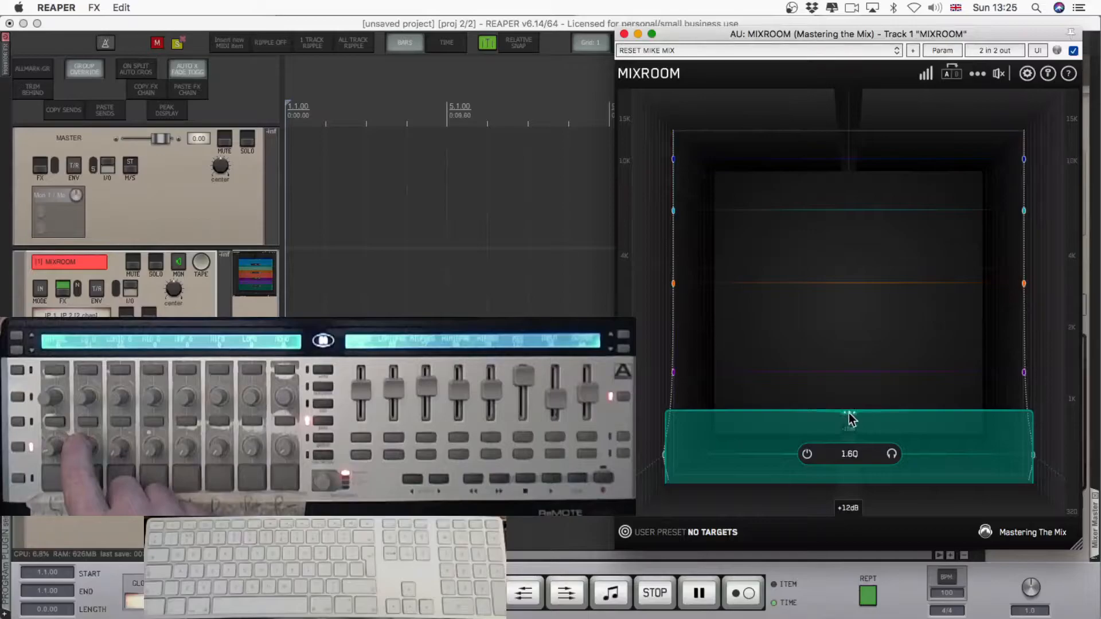
Adjust the Q of the green and purple bands and MIDI-learn each one to its own knob on the controller.
mouse_move(849, 413)
mouse_down()
mouse_move(849, 422)
mouse_move(839, 415)
mouse_move(850, 407)
mouse_up()
key(l)
key(Return)
key(l)
key(Return)
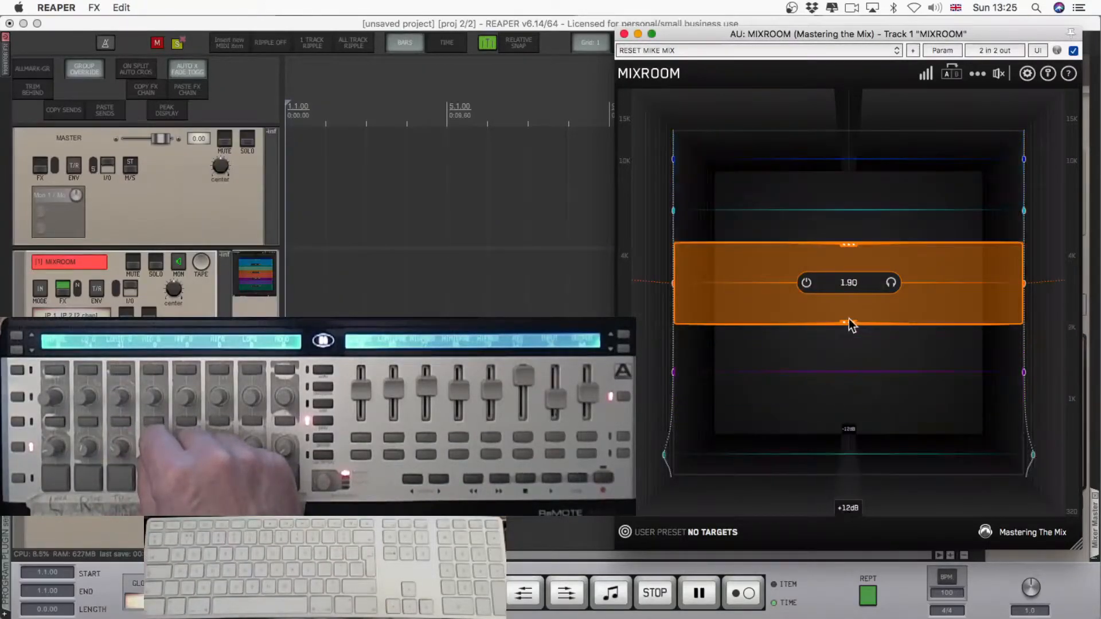
Narrow the orange band to a Q of about 4.1 and MIDI-learn its Q to channel 1 CC 21.
drag(849, 326, 842, 310)
key(l)
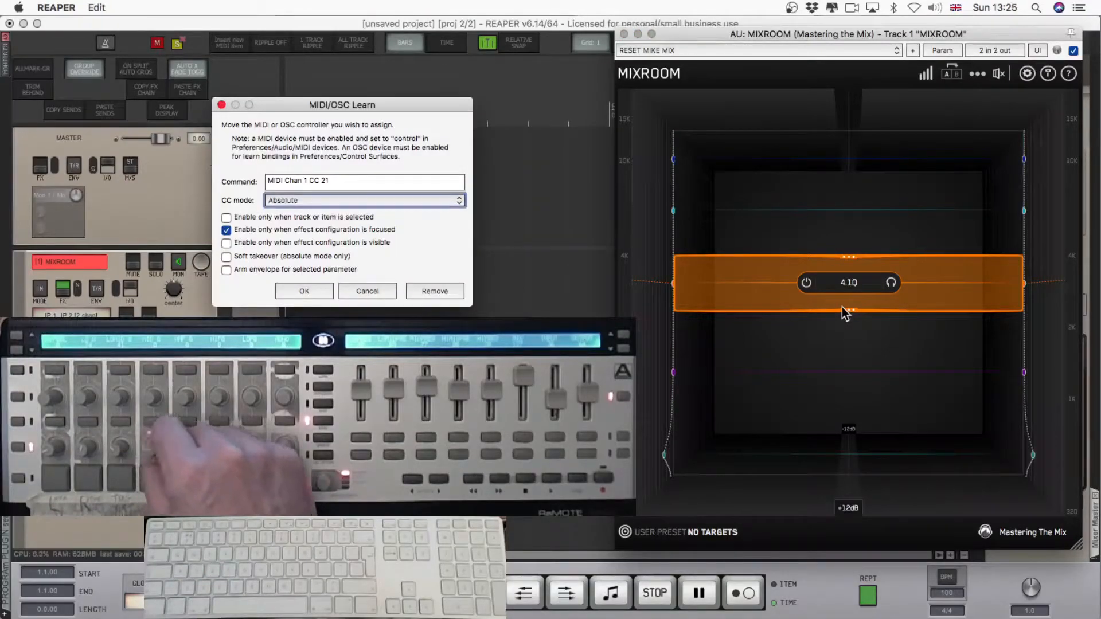
key(Return)
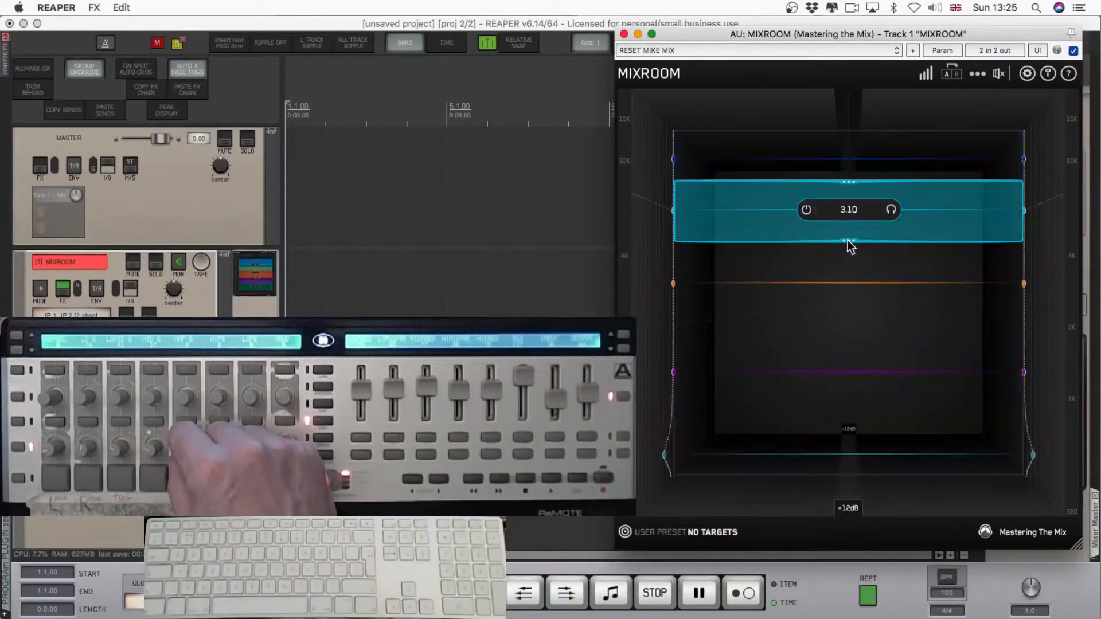
Narrow the cyan band to a Q of about 3.8 and MIDI-learn its Q to channel 1 CC 22.
drag(848, 239, 848, 224)
key(alt+l)
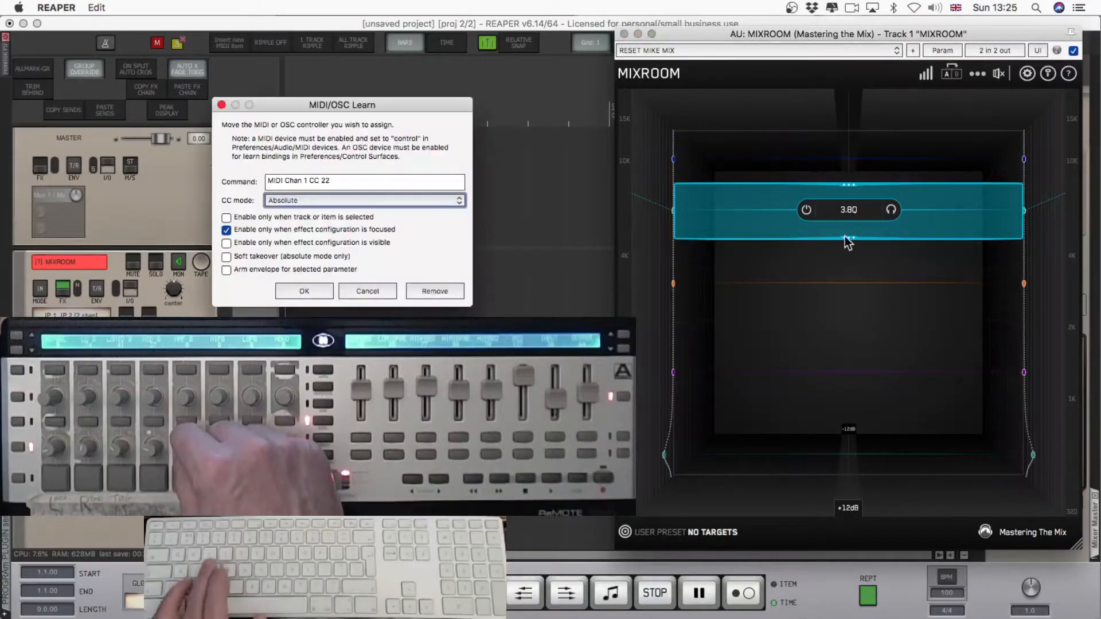
key(Return)
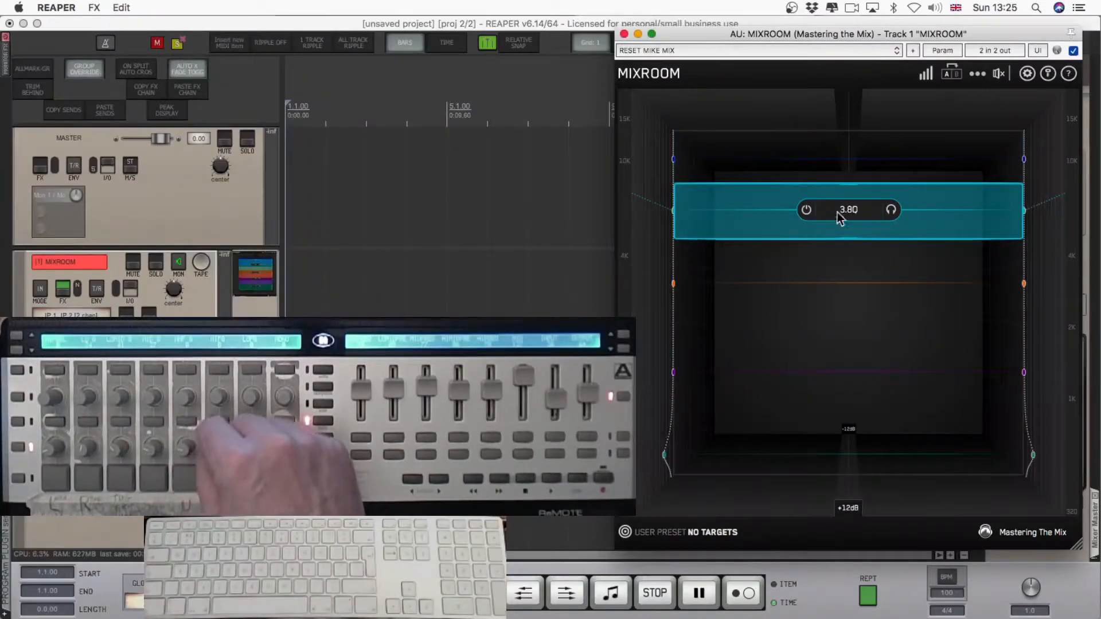
Narrow the blue band to a Q of about 4.9 and MIDI-learn its Q to a knob on the controller.
drag(854, 202, 850, 184)
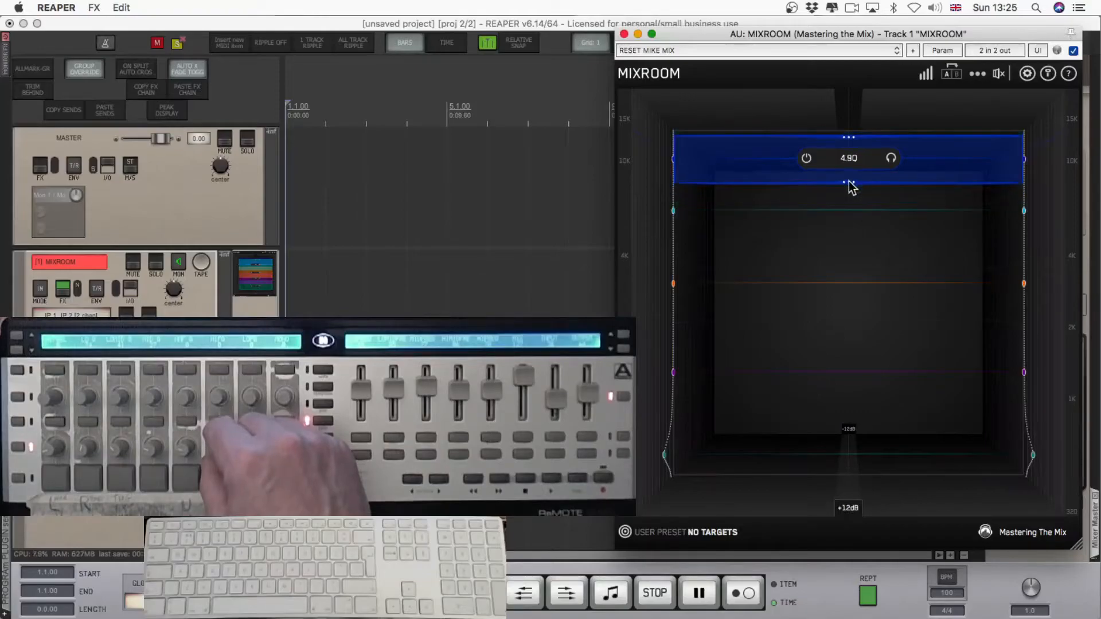
key(alt+l)
key(Return)
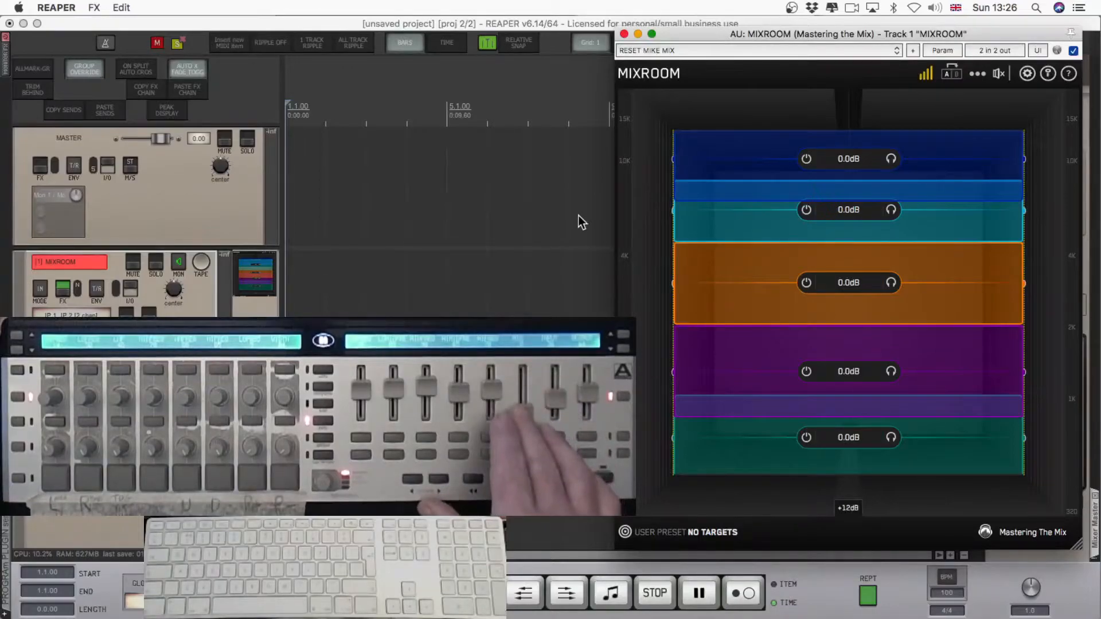
Touch the gain scale control and MIDI-learn it to channel 1 CC 31 in Absolute mode.
click(926, 75)
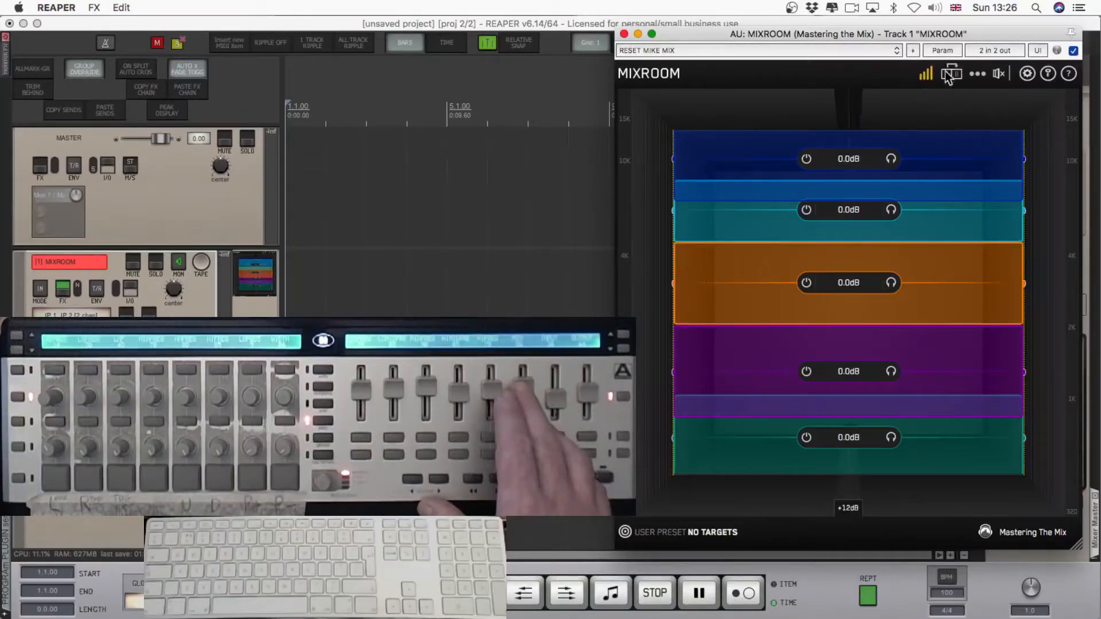
key(super+l)
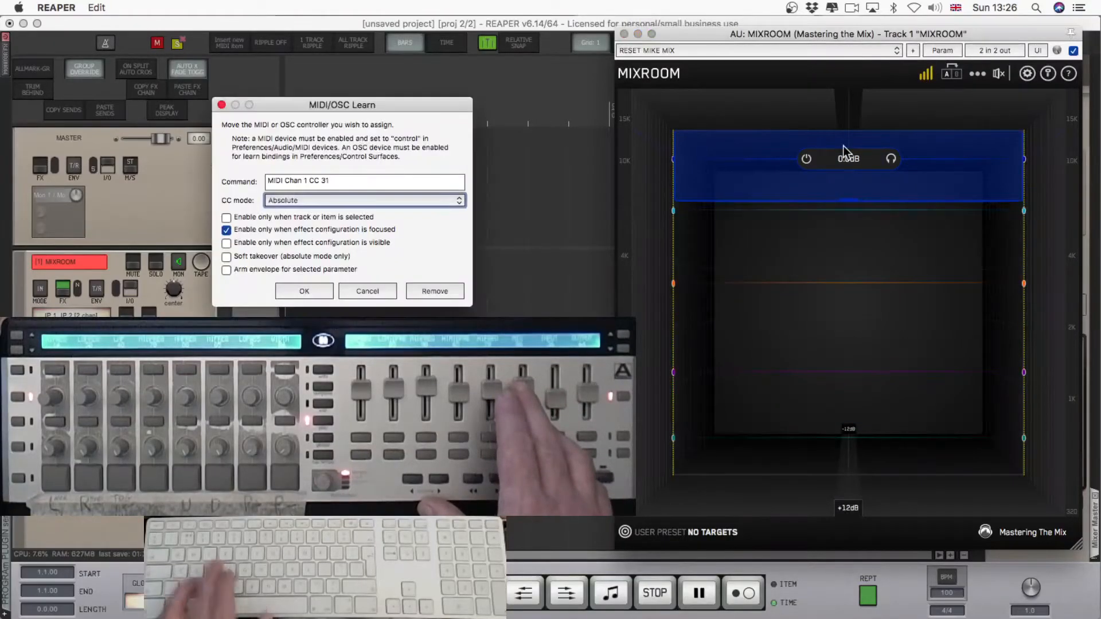
key(Return)
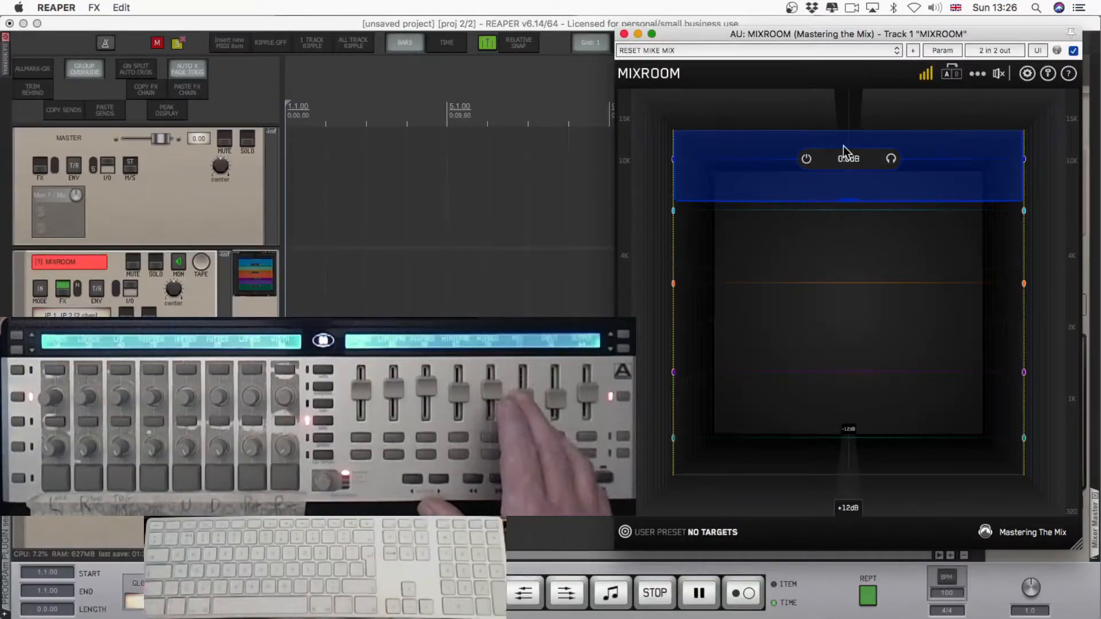
Lower the output gain to about -3.6 dB, MIDI-learn it to channel 1 CC 33, and MIDI-learn the plug-in bypass to channel 1 CC 85.
mouse_move(1000, 77)
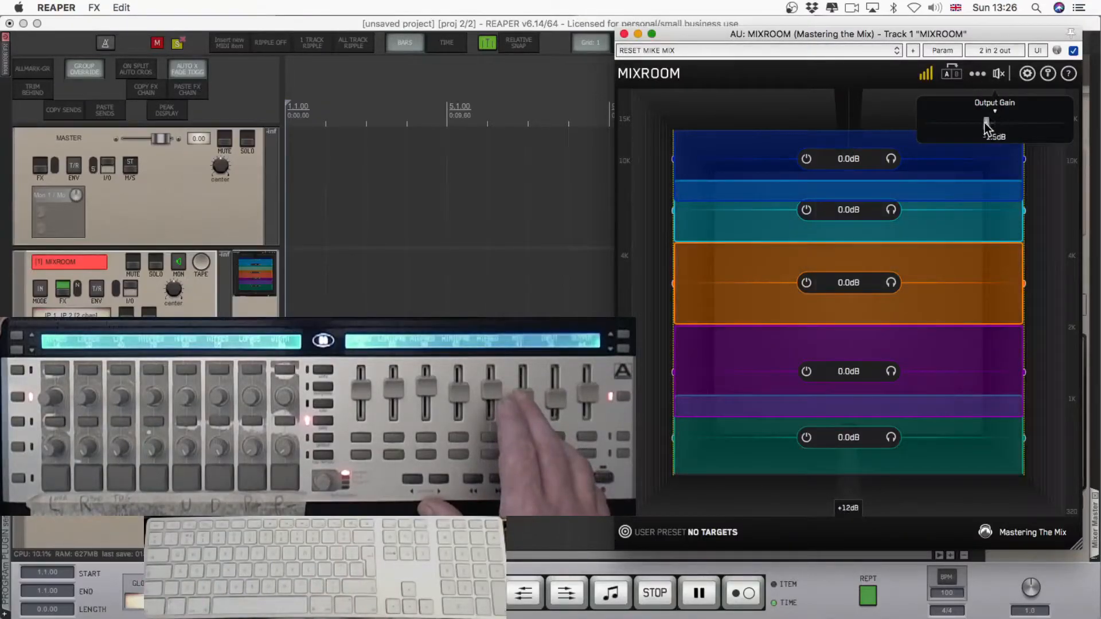
key(super+l)
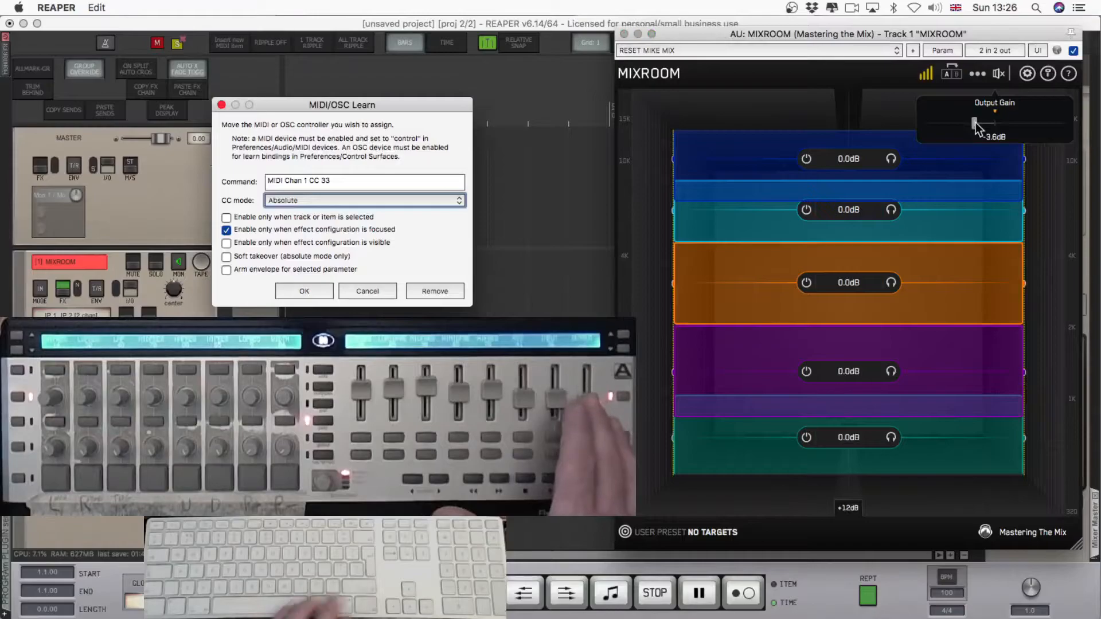
key(Return)
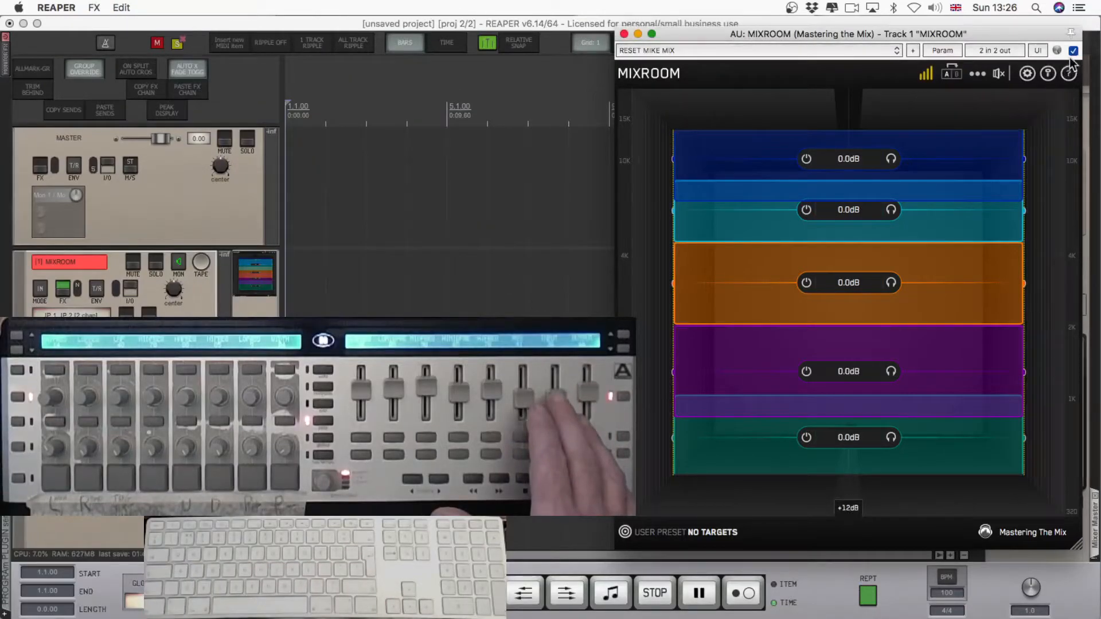
key(super+l)
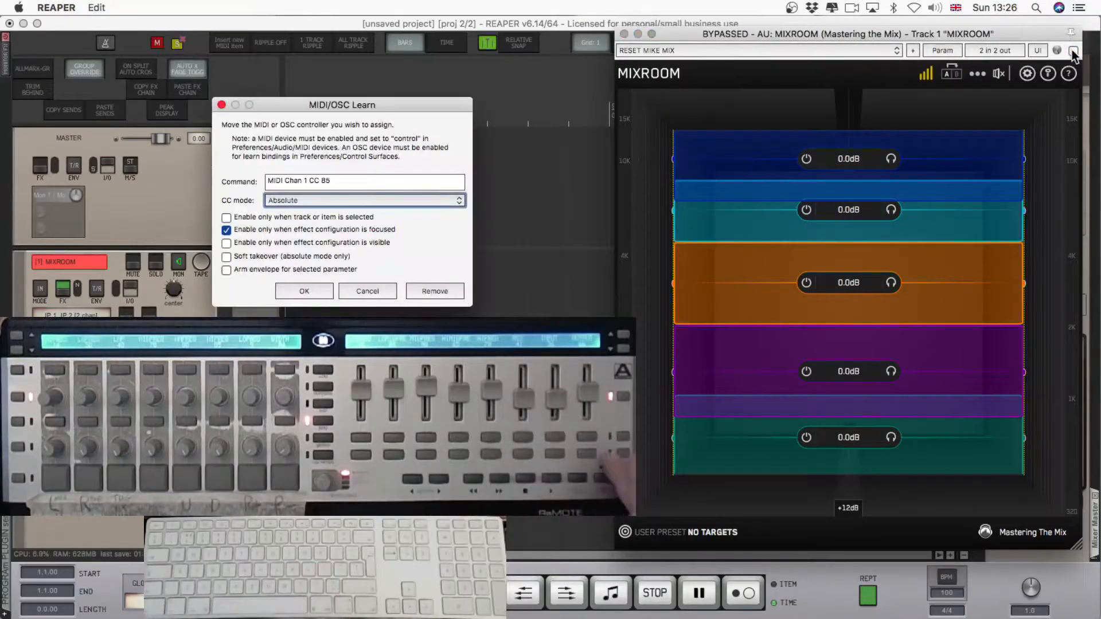
key(Return)
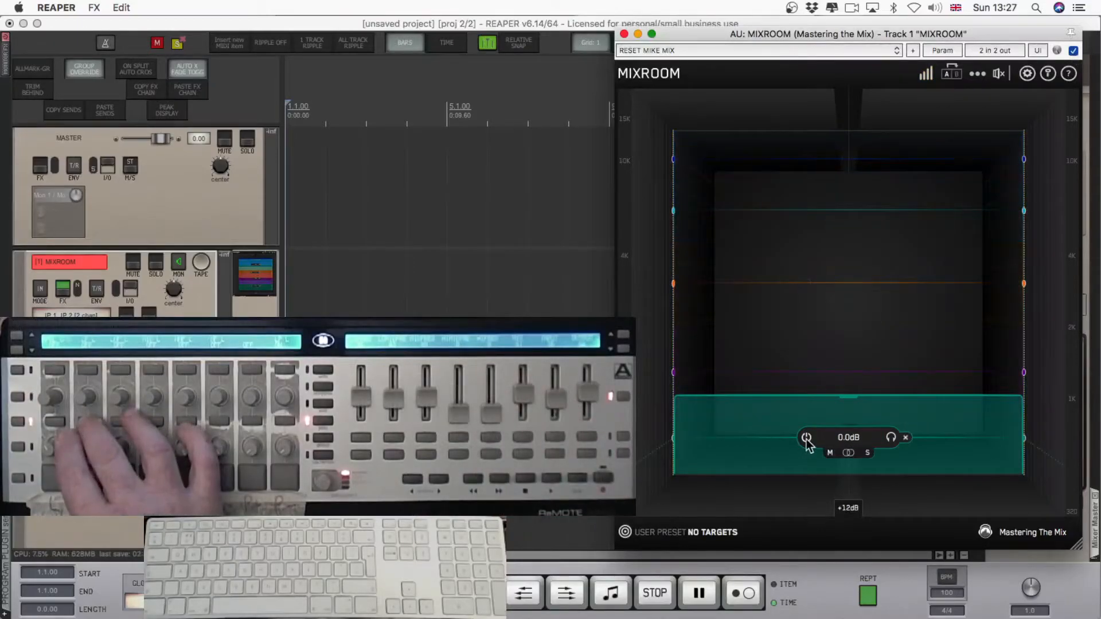
Bypass the green band and MIDI-learn its bypass switch to channel 1 CC 46.
click(807, 438)
key(ctrl+l)
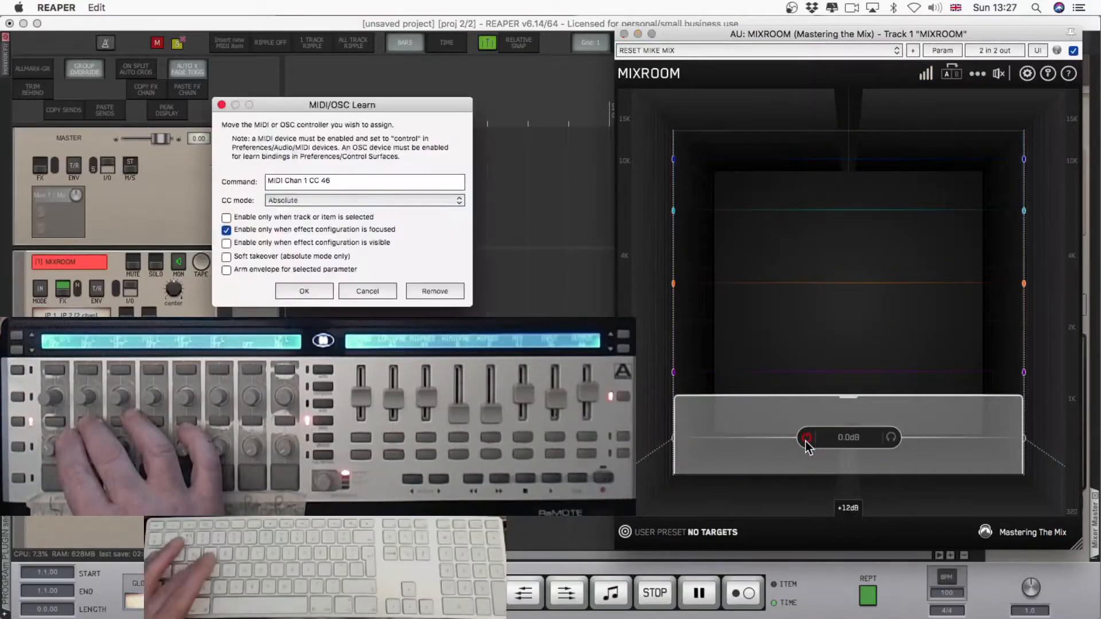
key(Return)
Bypass the purple band and MIDI-learn its bypass switch to a button on the controller.
drag(806, 443, 803, 369)
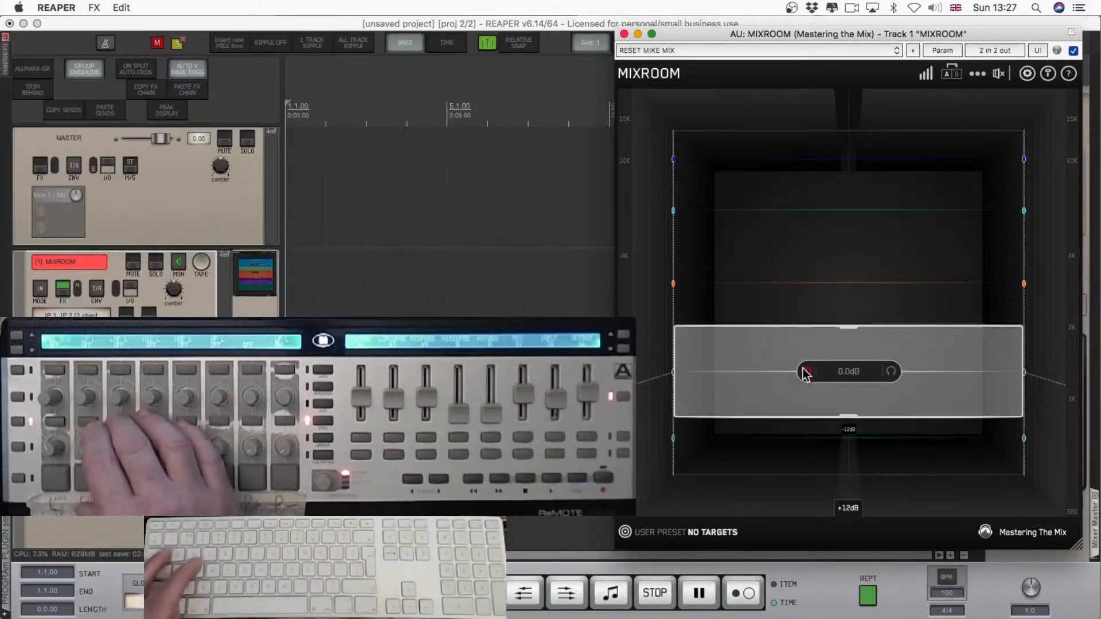
key(ctrl+l)
key(Return)
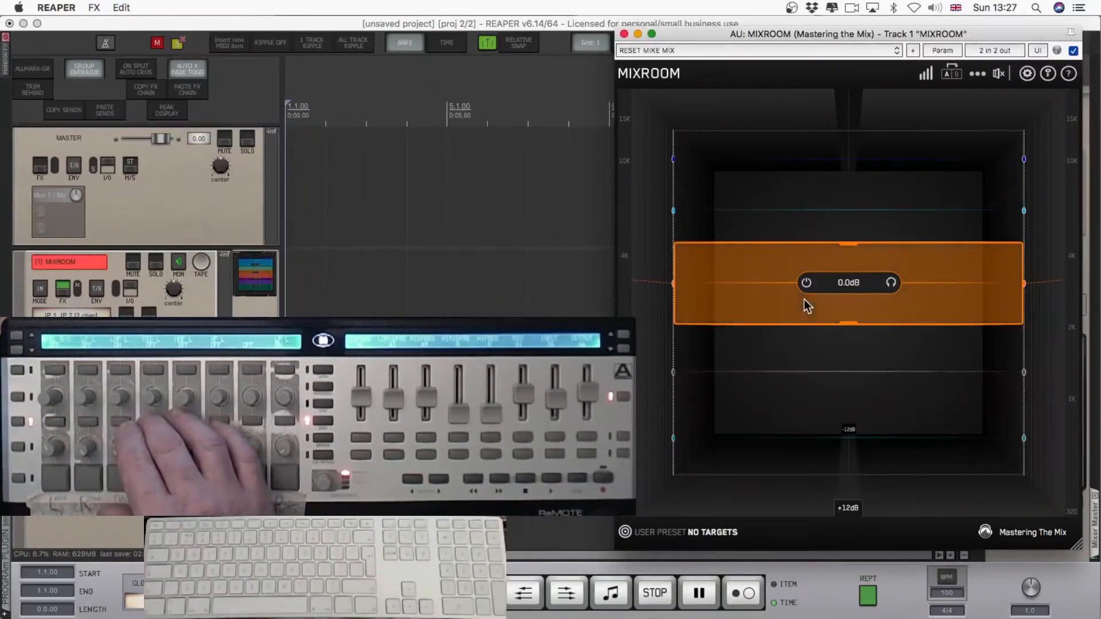
Bypass the orange band and MIDI-learn its bypass switch to channel 1 CC 63 in Absolute mode.
click(807, 284)
key(ctrl+l)
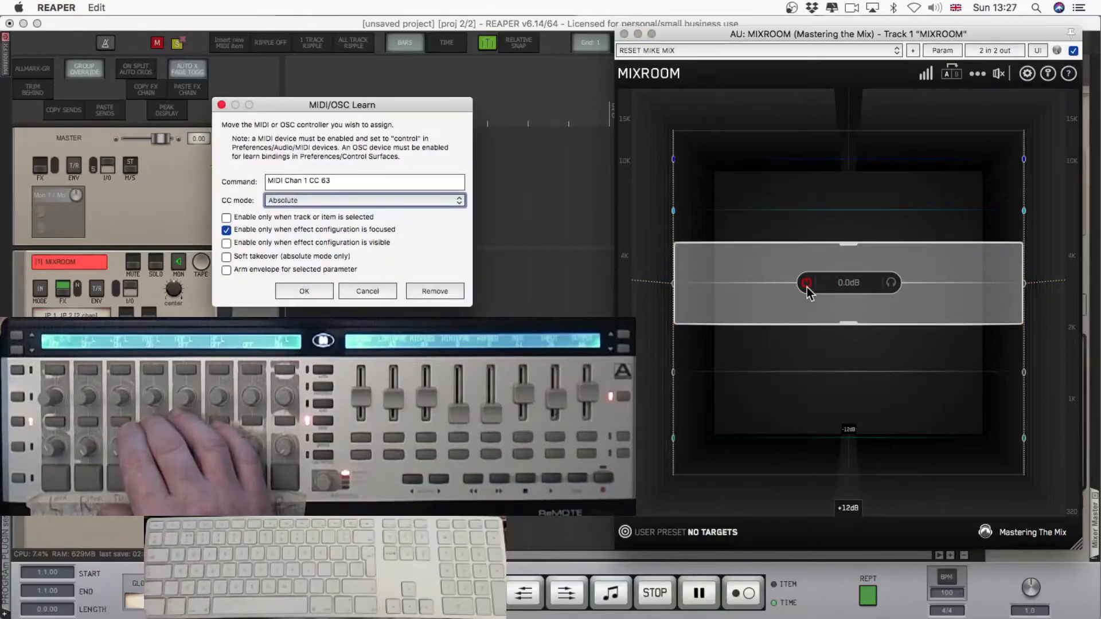
key(Return)
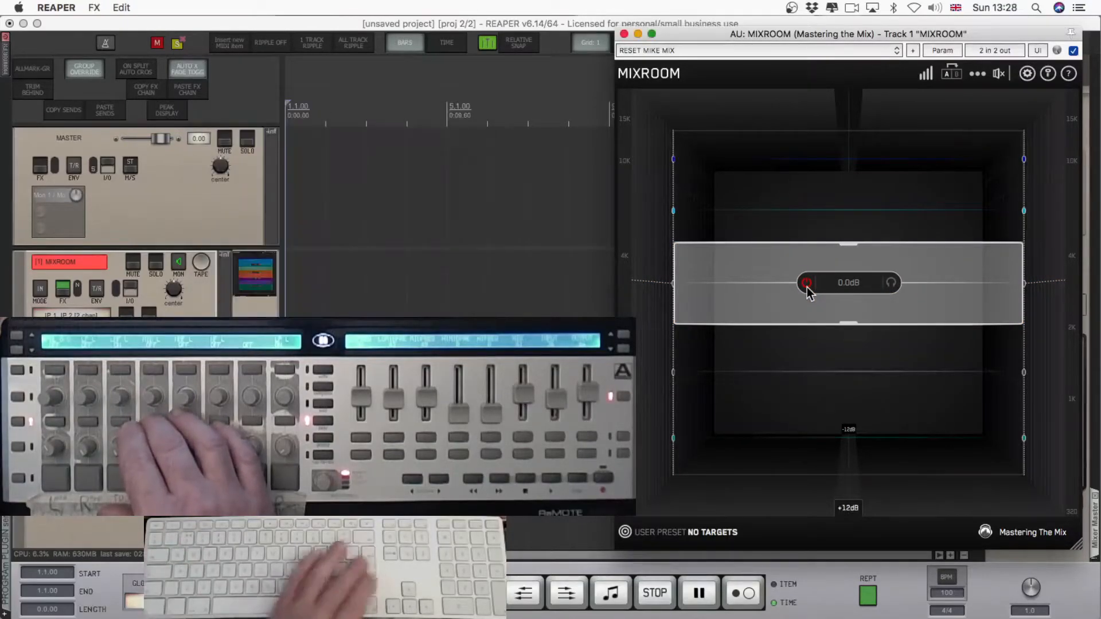
Bypass the cyan and blue bands and MIDI-learn each bypass switch to its own button on the controller.
click(807, 210)
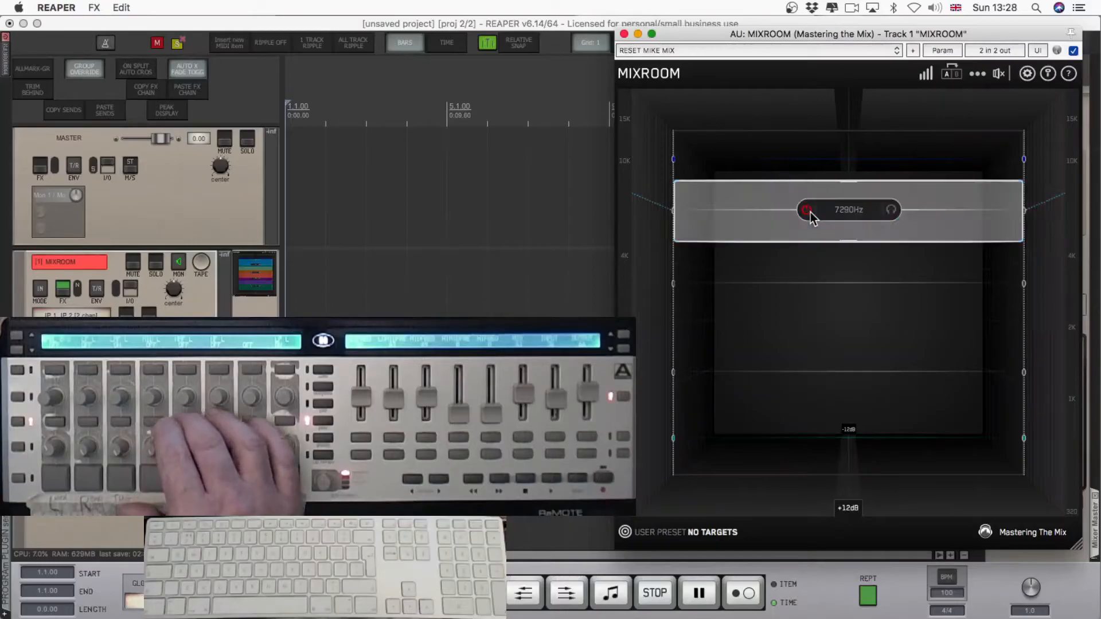
key(ctrl+l)
key(Return)
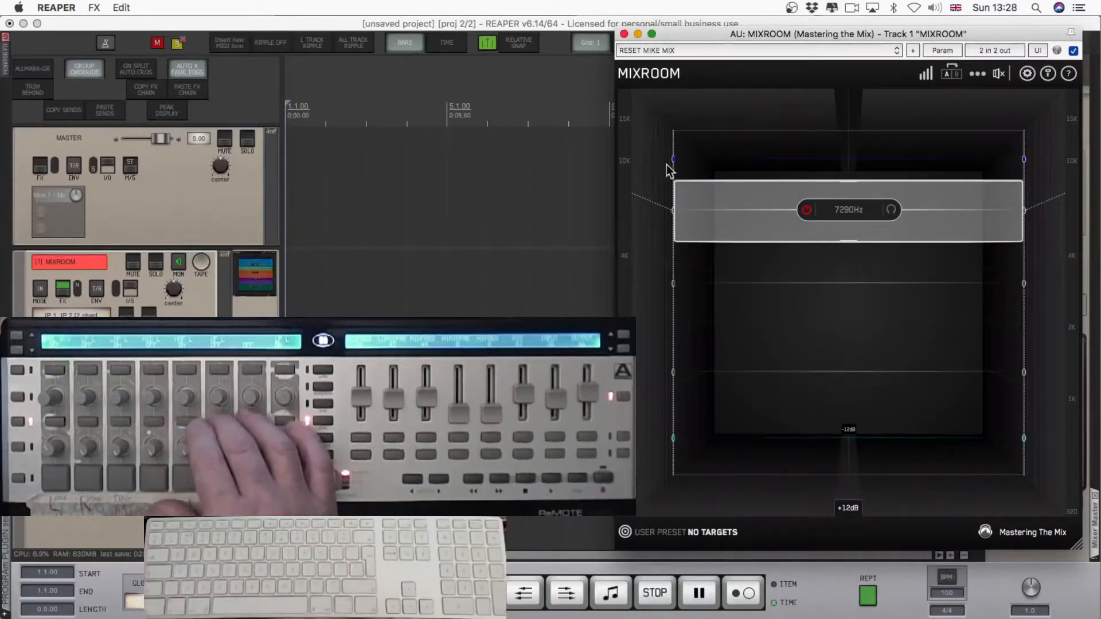
click(807, 160)
key(ctrl+l)
key(Return)
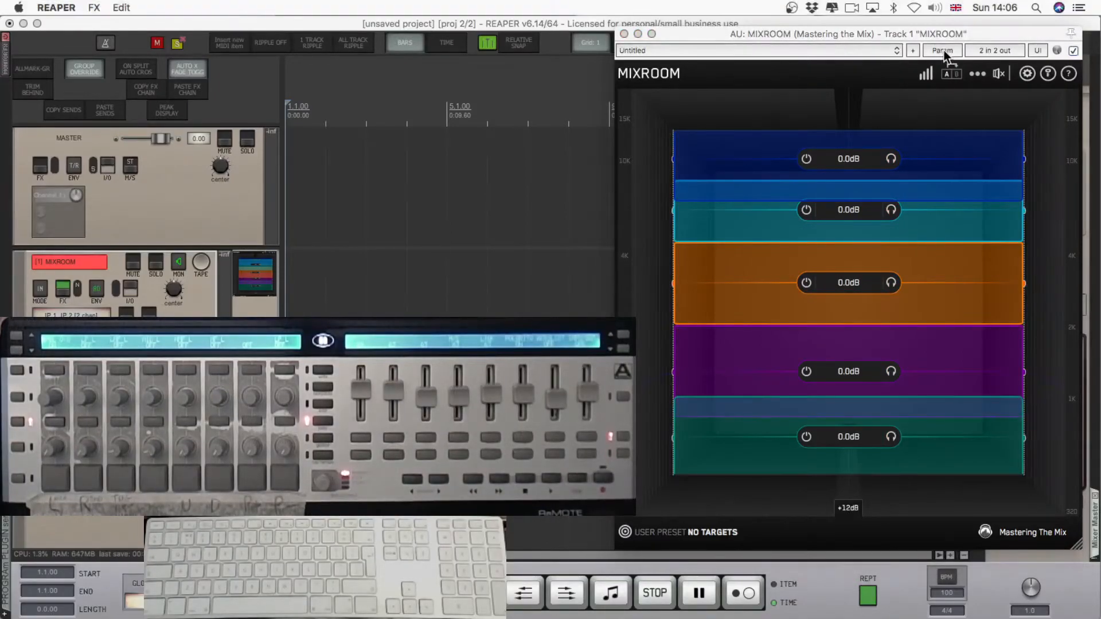
MIDI-learn the Band 1 Mid/Side parameter from the FX parameter list to channel 1 CC 70 in Absolute mode.
click(944, 51)
mouse_move(875, 124)
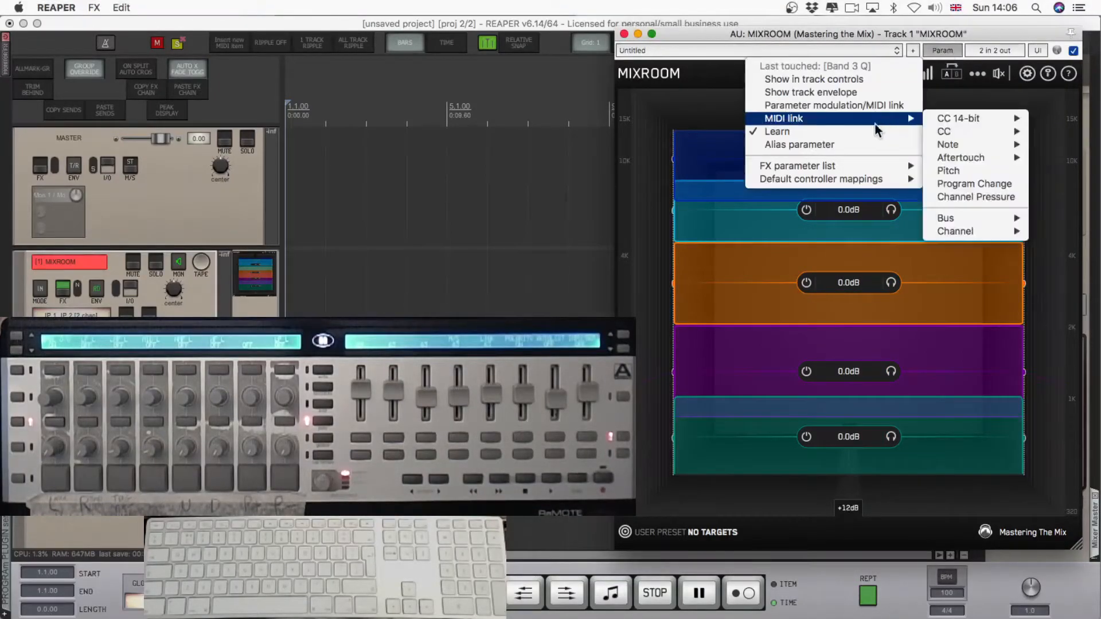
mouse_move(828, 170)
mouse_move(682, 207)
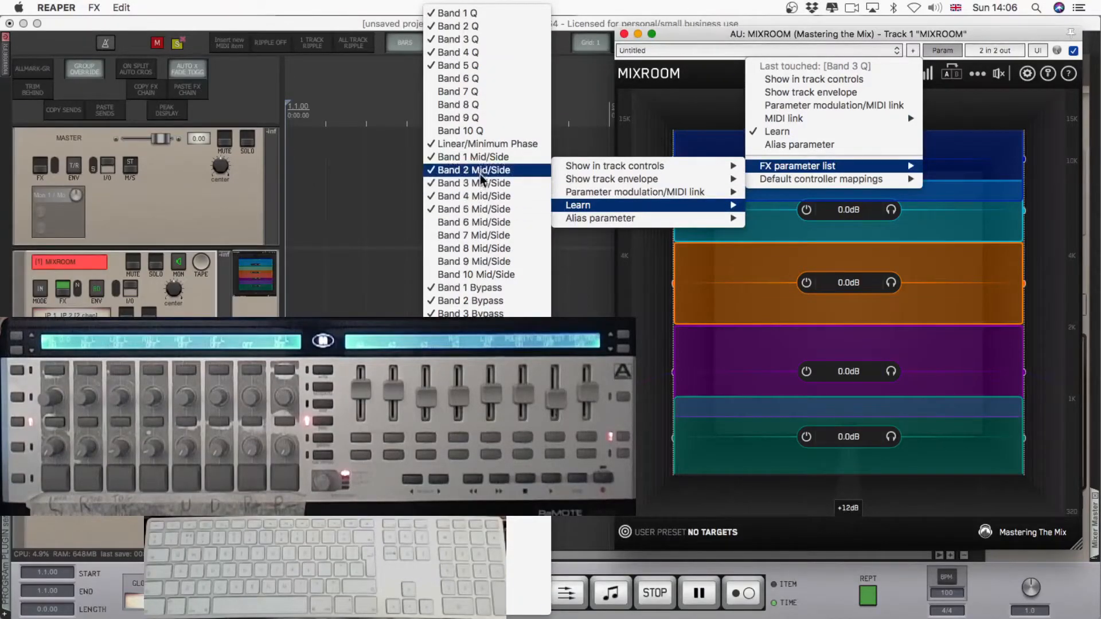
click(479, 157)
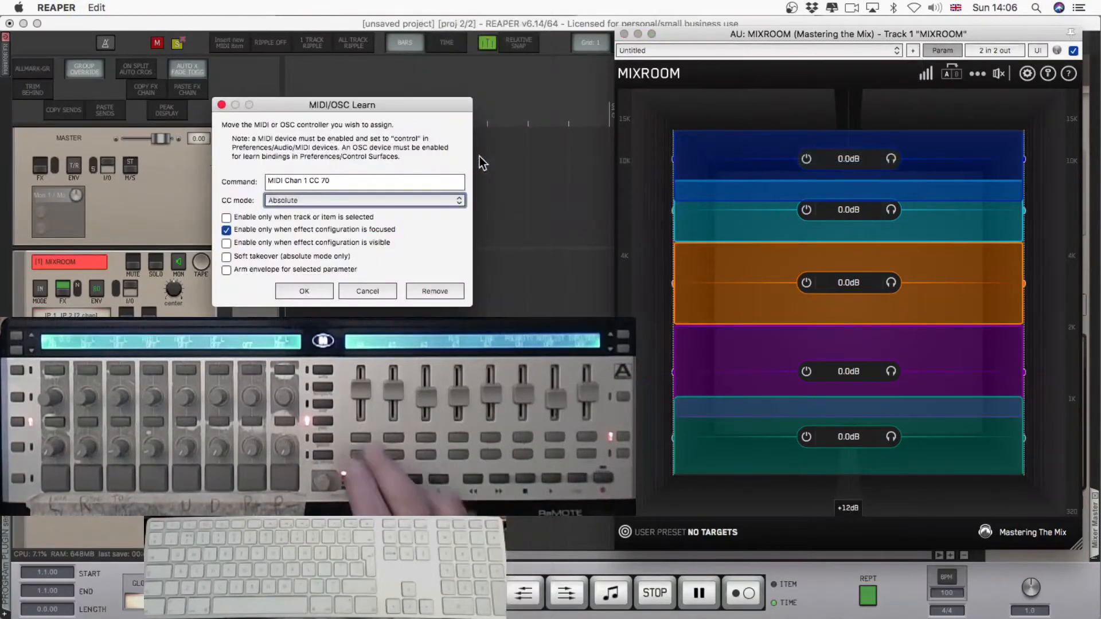
key(Return)
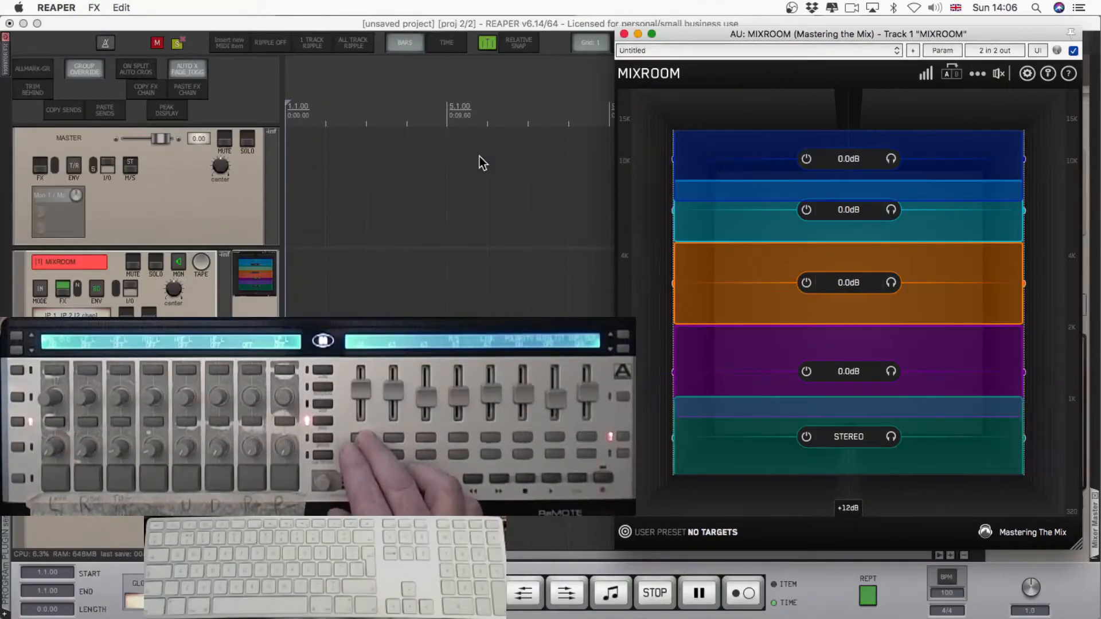
MIDI-learn the Band 2 Mid/Side parameter from the FX parameter list to channel 1 CC 71 in Absolute mode.
click(935, 49)
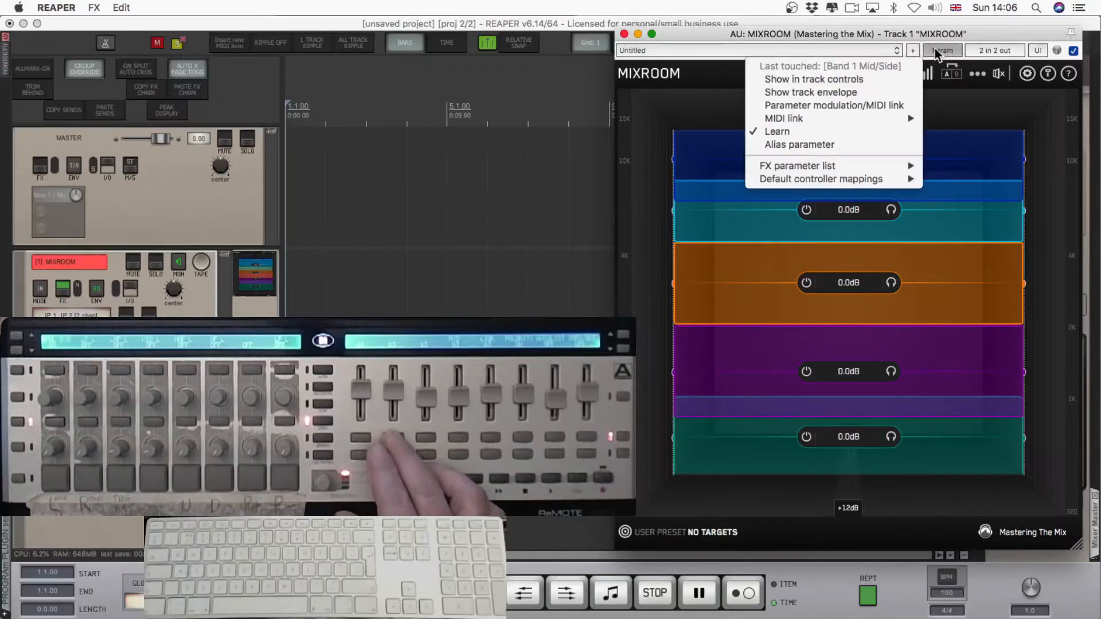
mouse_move(855, 166)
mouse_move(631, 207)
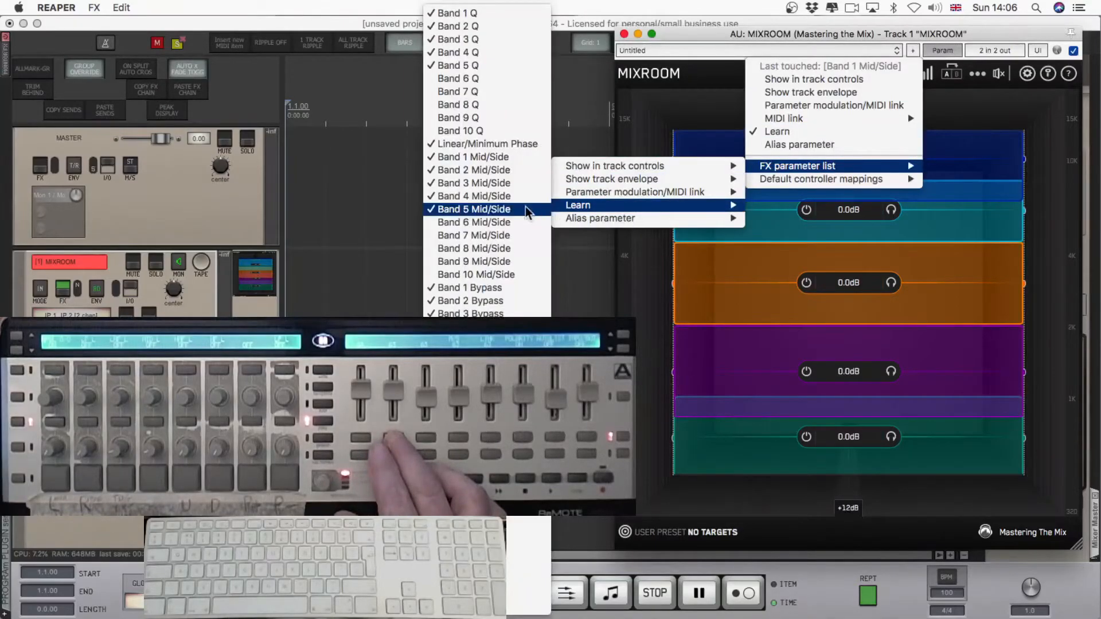
click(486, 173)
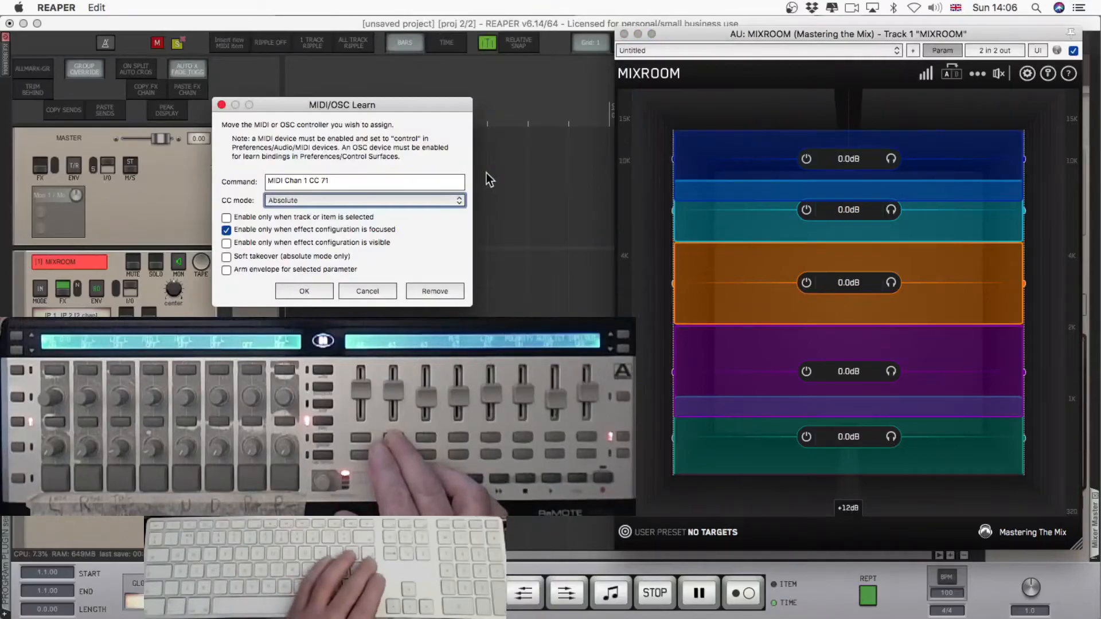
key(Return)
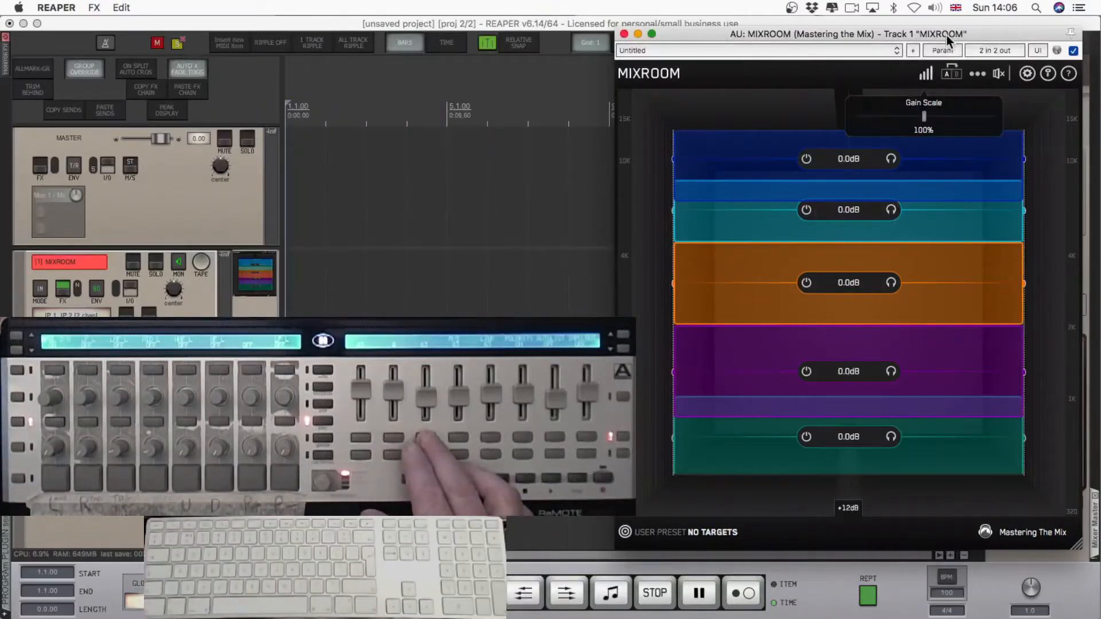
MIDI-learn the Band 3 Mid/Side parameter from the FX parameter list to its own button on the controller.
click(942, 49)
mouse_move(757, 170)
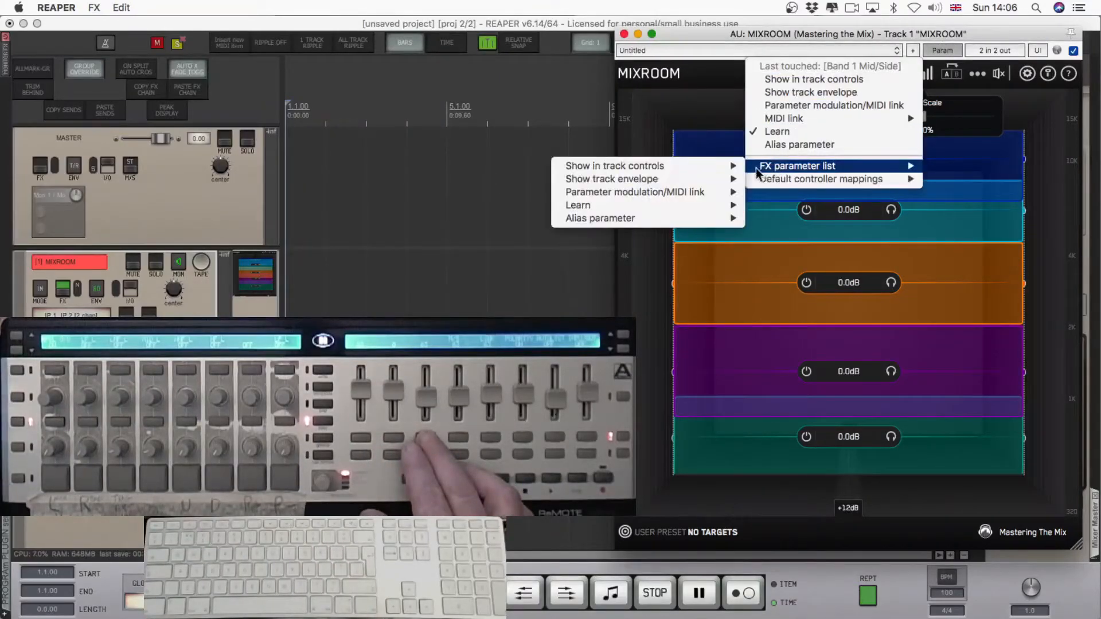
mouse_move(650, 205)
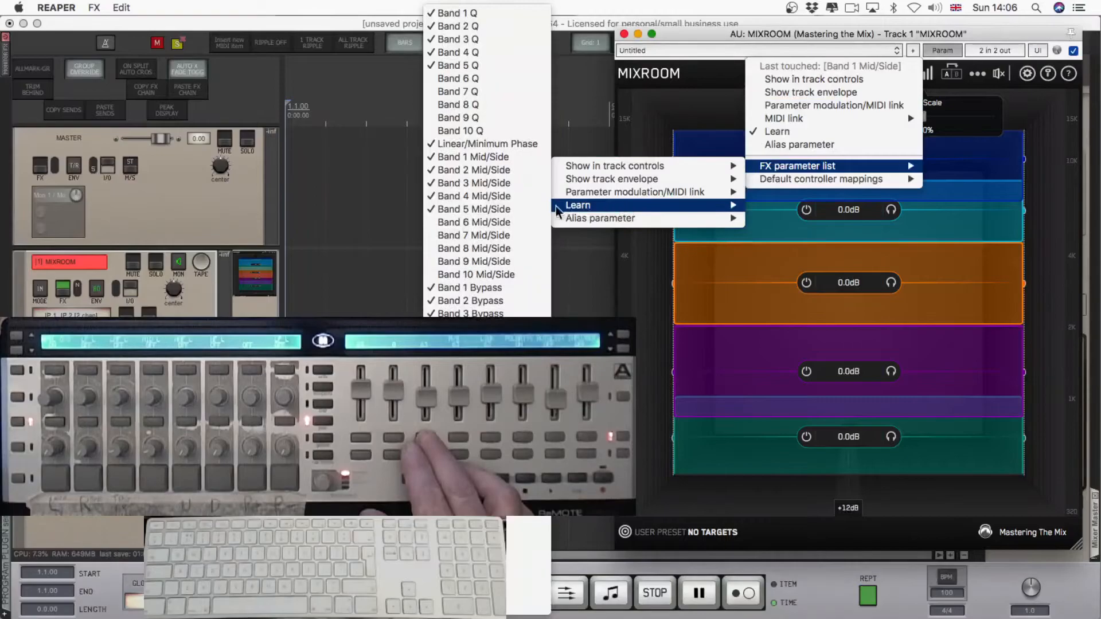
click(508, 184)
key(Return)
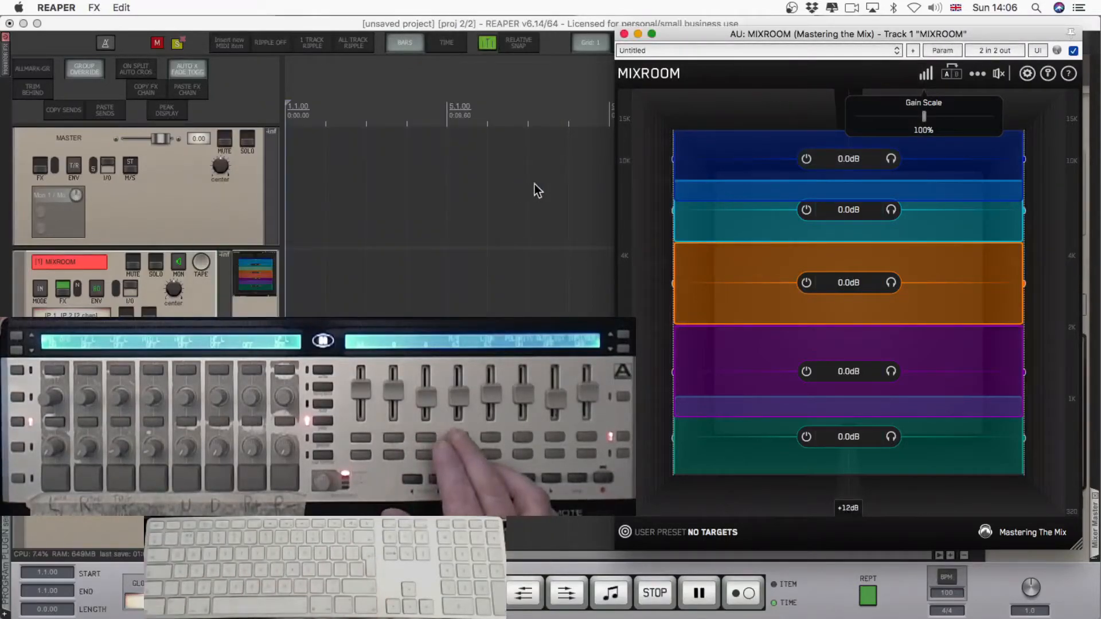
MIDI-learn the Band 4 Mid/Side parameter from the FX parameter list to its own button on the controller.
click(944, 51)
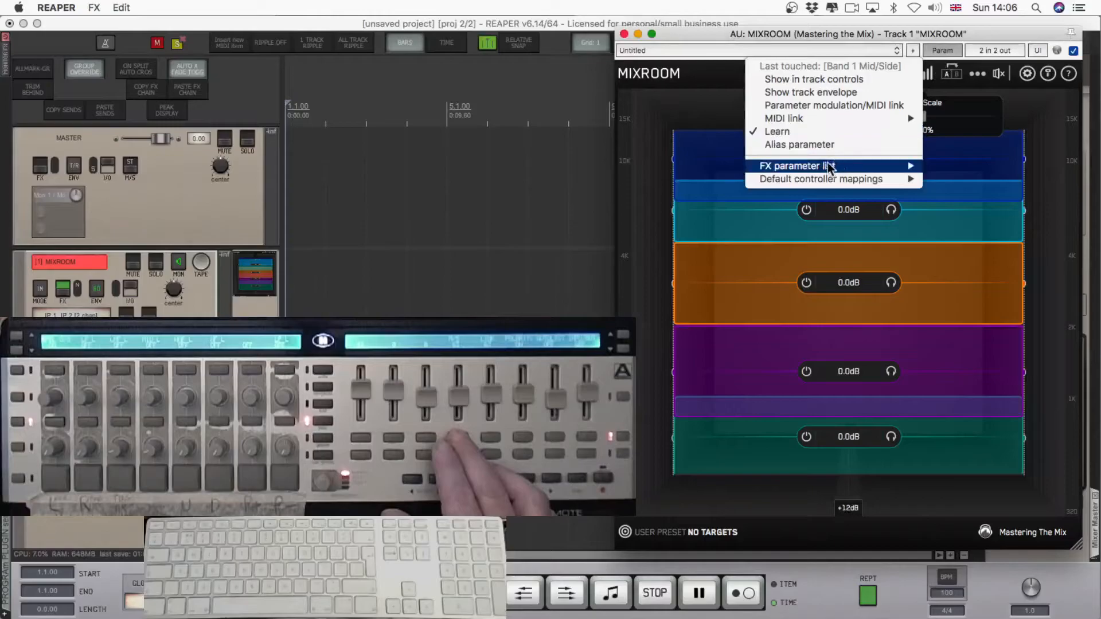
mouse_move(830, 166)
mouse_move(653, 208)
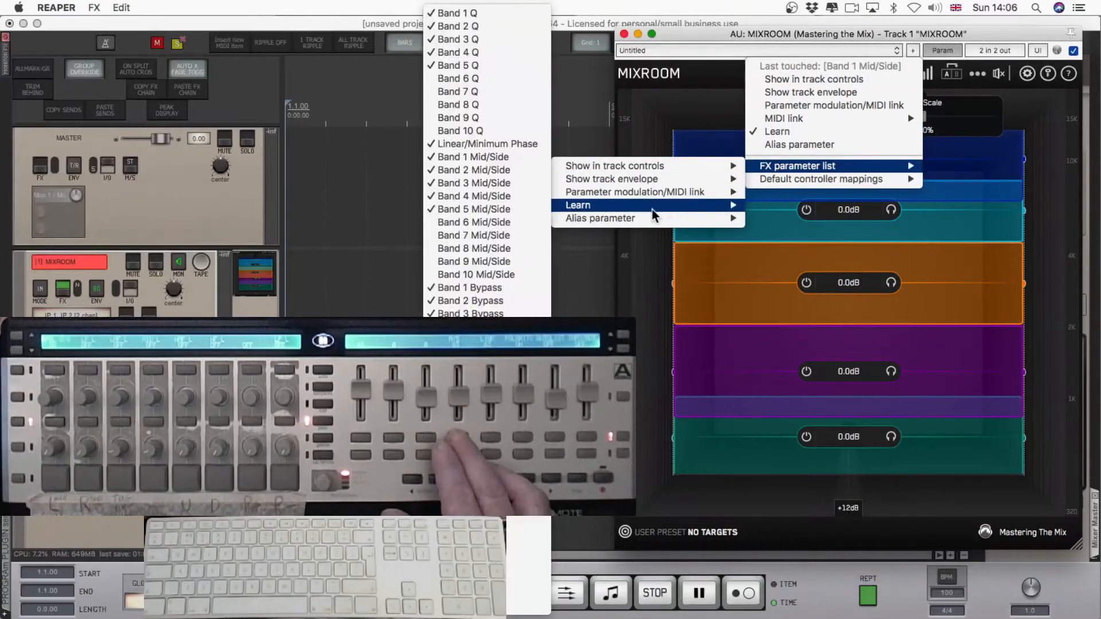
click(493, 196)
key(Return)
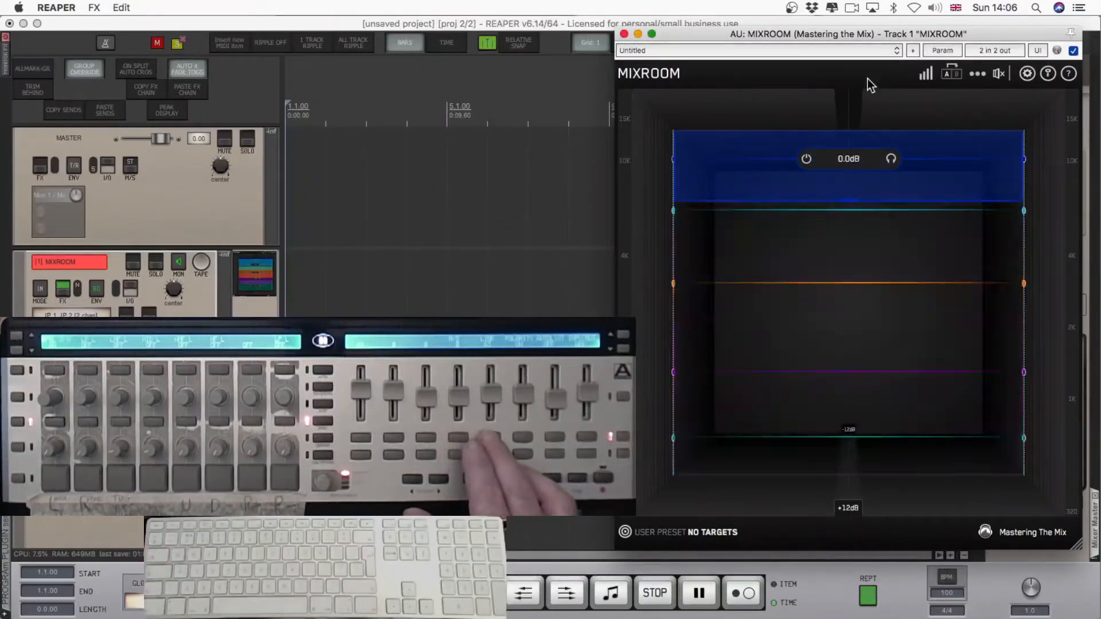
MIDI-learn the Band 5 Mid/Side parameter from the FX parameter list to channel 1 CC 74 in Absolute mode.
click(927, 53)
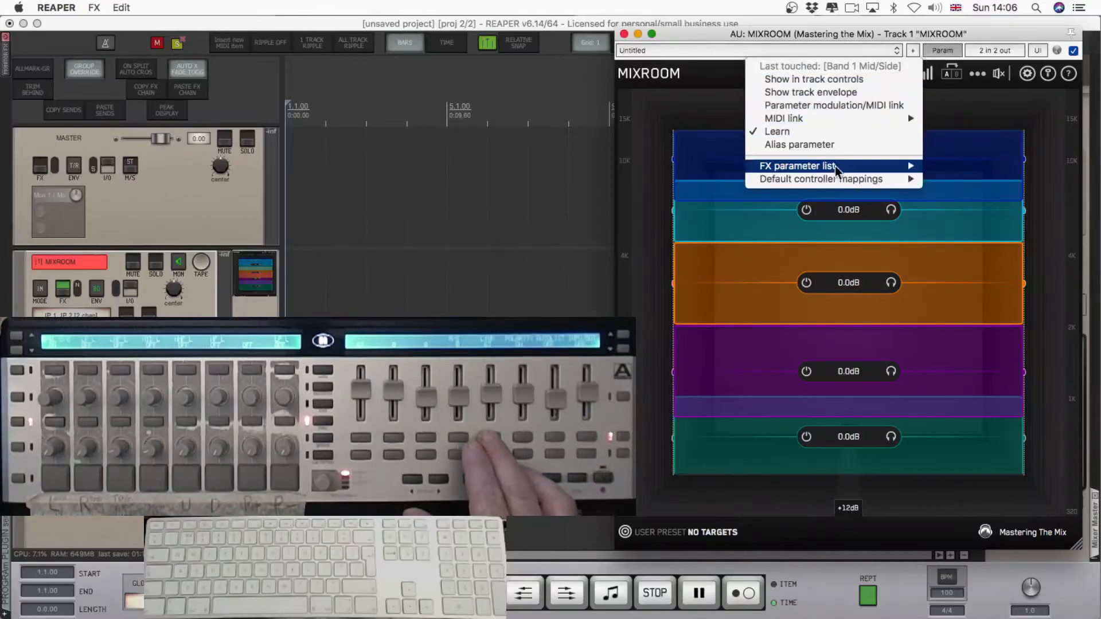
mouse_move(830, 166)
mouse_move(655, 215)
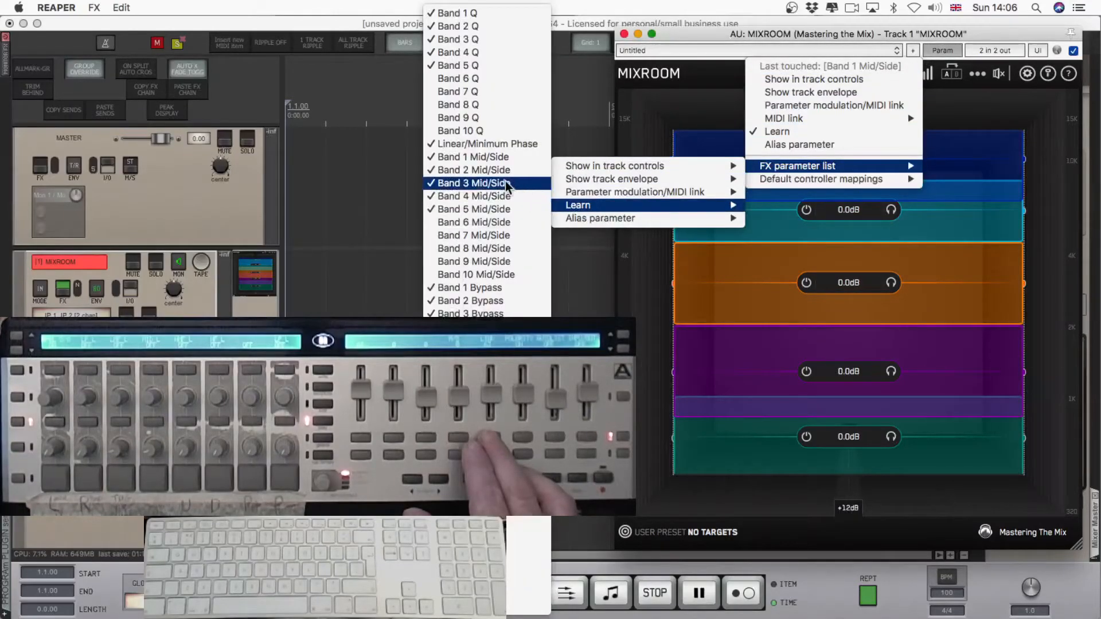
click(477, 212)
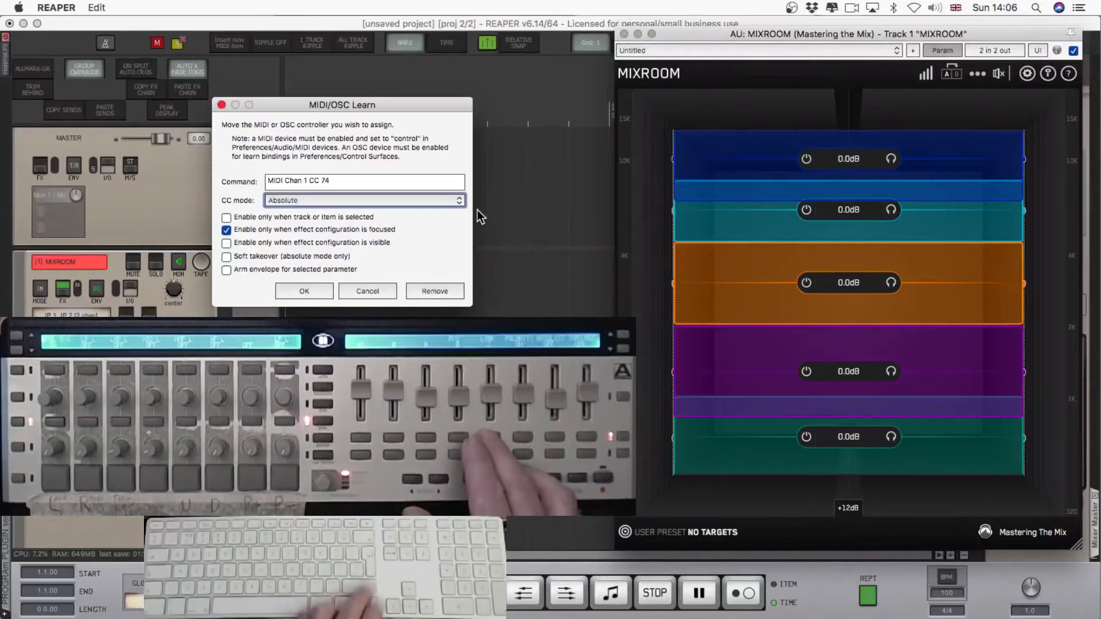
key(Return)
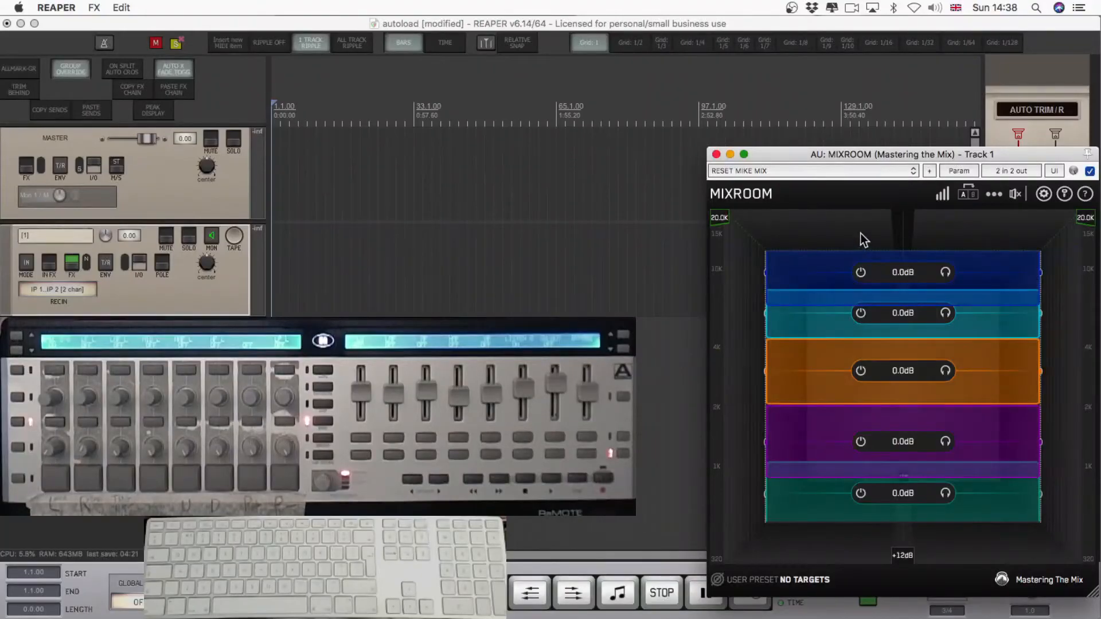
Check the Gain Scale, Output Gain and additional options in MIXROOM's header against their hardware controls.
click(943, 195)
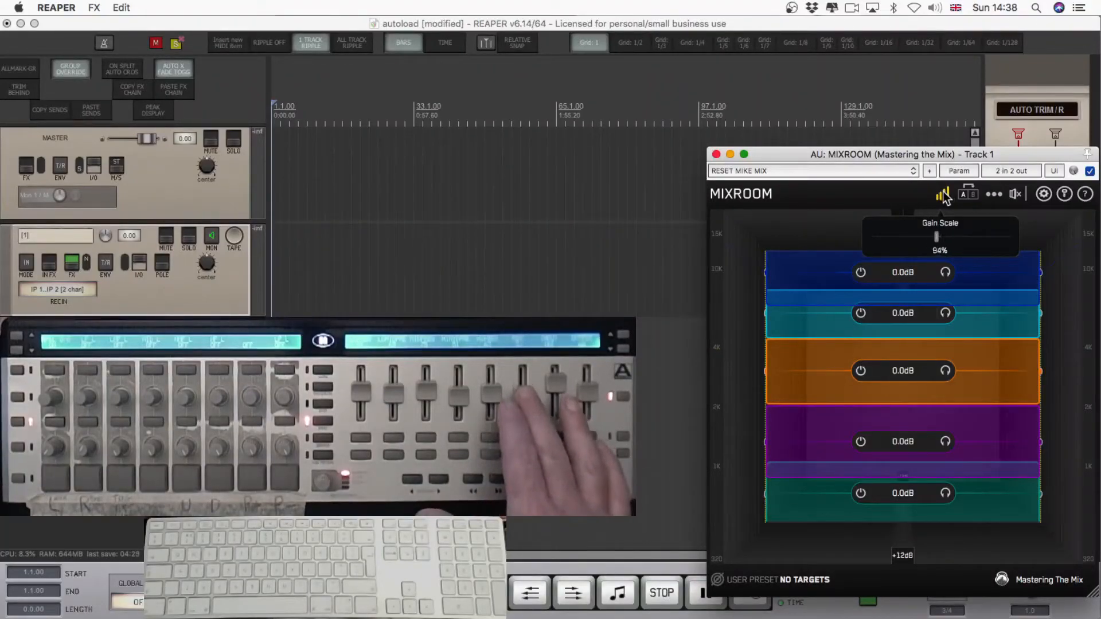
click(1015, 195)
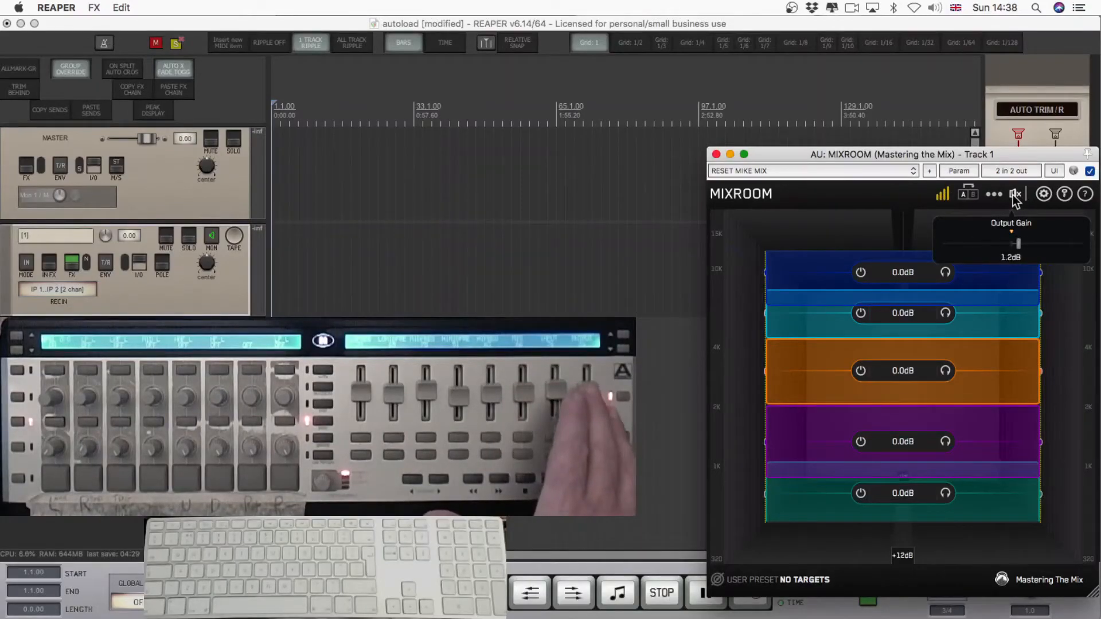
click(994, 195)
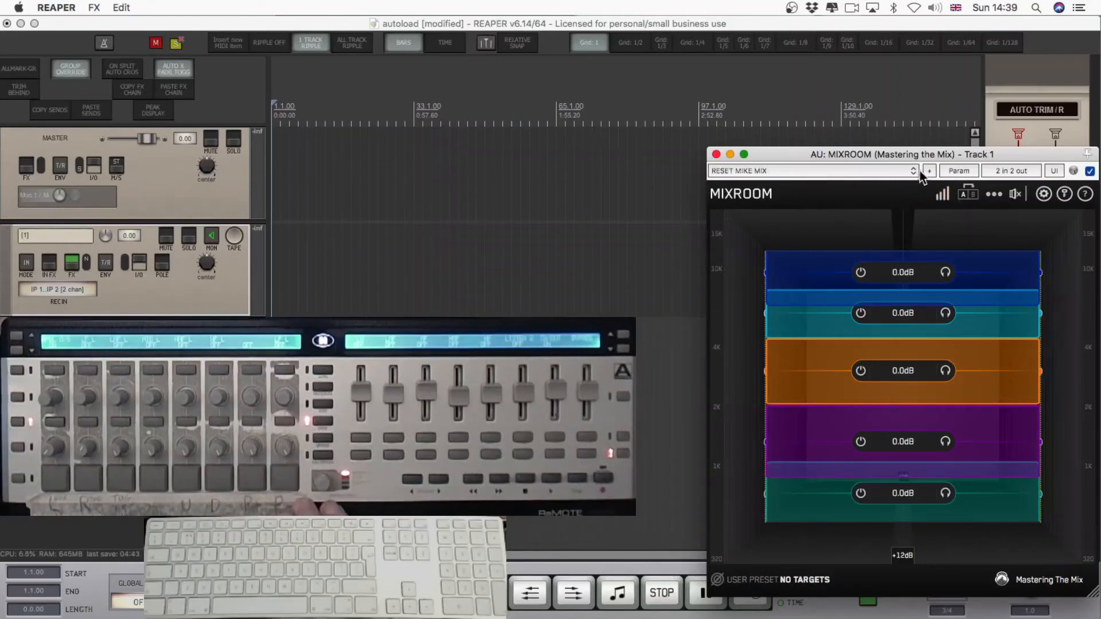
Save MIXROOM's current controller mappings as default, and open the options for its RESET MIKE MIX preset.
click(949, 172)
mouse_move(911, 297)
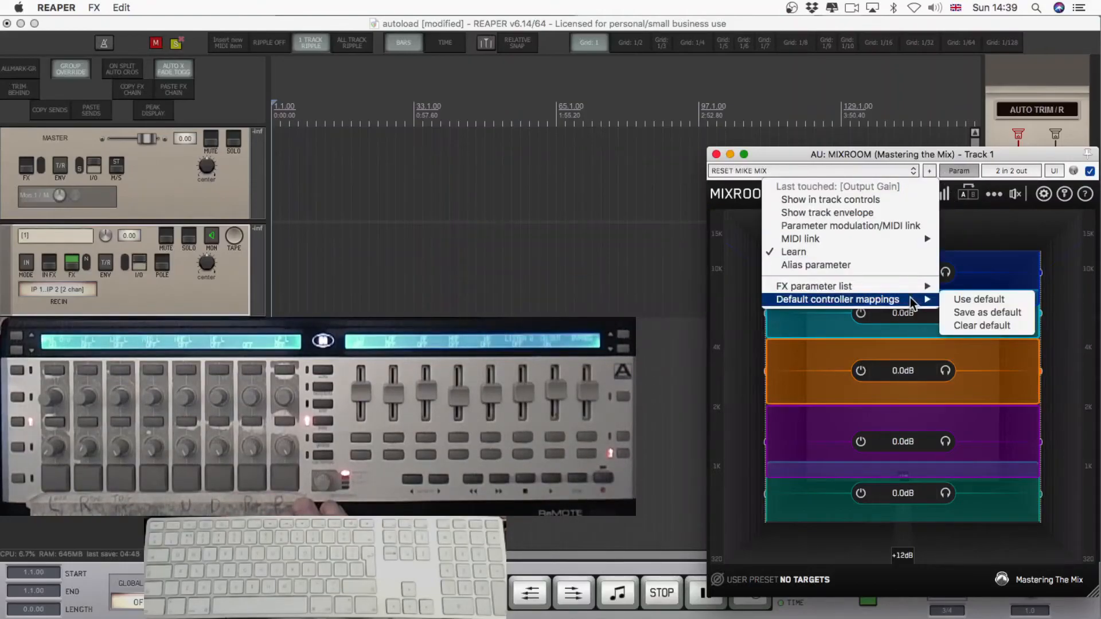
click(964, 312)
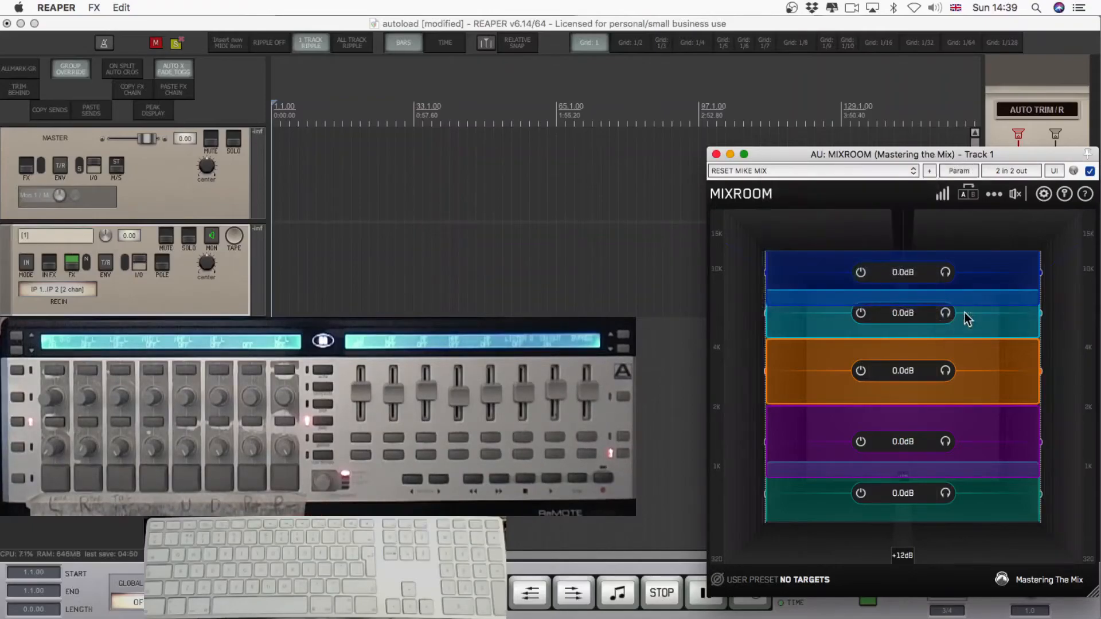
click(930, 172)
click(915, 203)
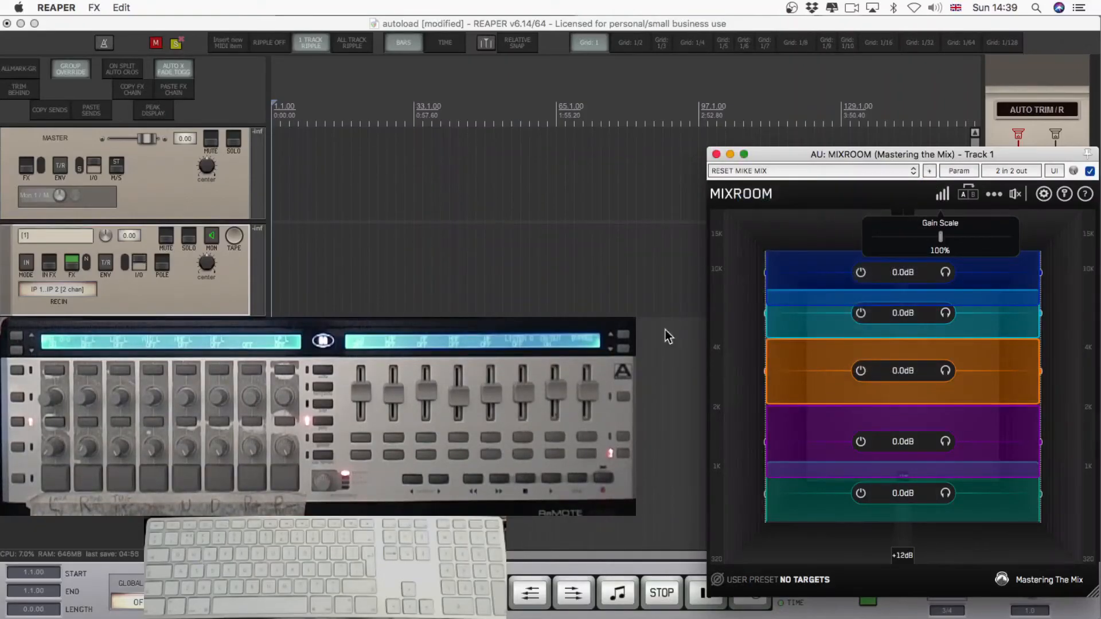
Start saving the selected MIXROOM effect as an FX chain in MIDI CONTROLLED FX, subfolder 1 GAIN/GATE/EQ/DE ESS.
double_click(811, 152)
right_click(665, 174)
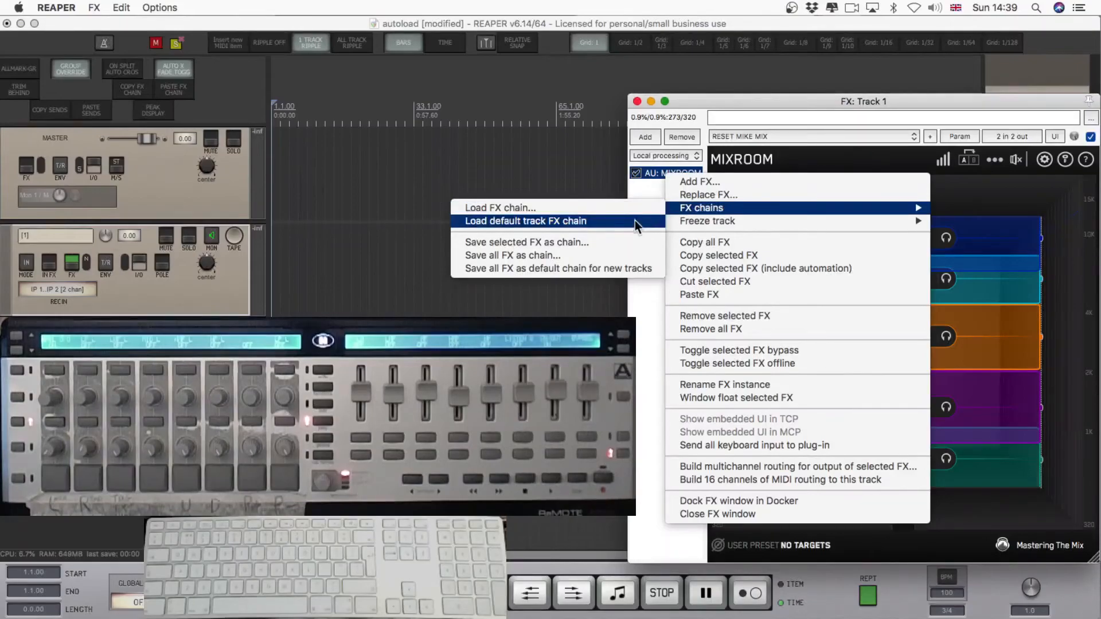
click(607, 243)
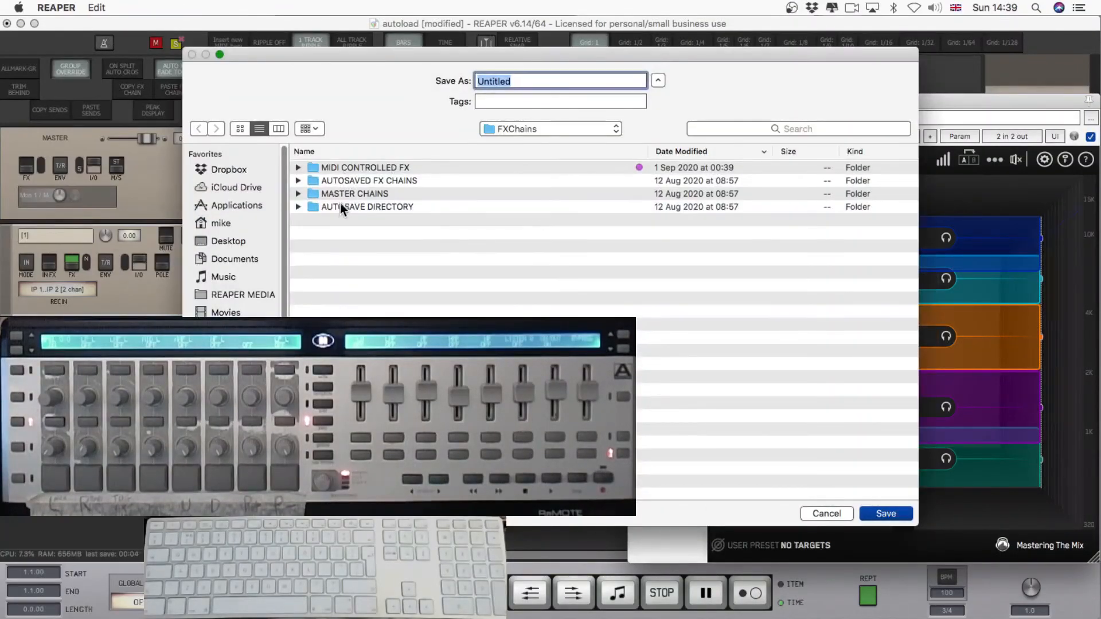
click(508, 127)
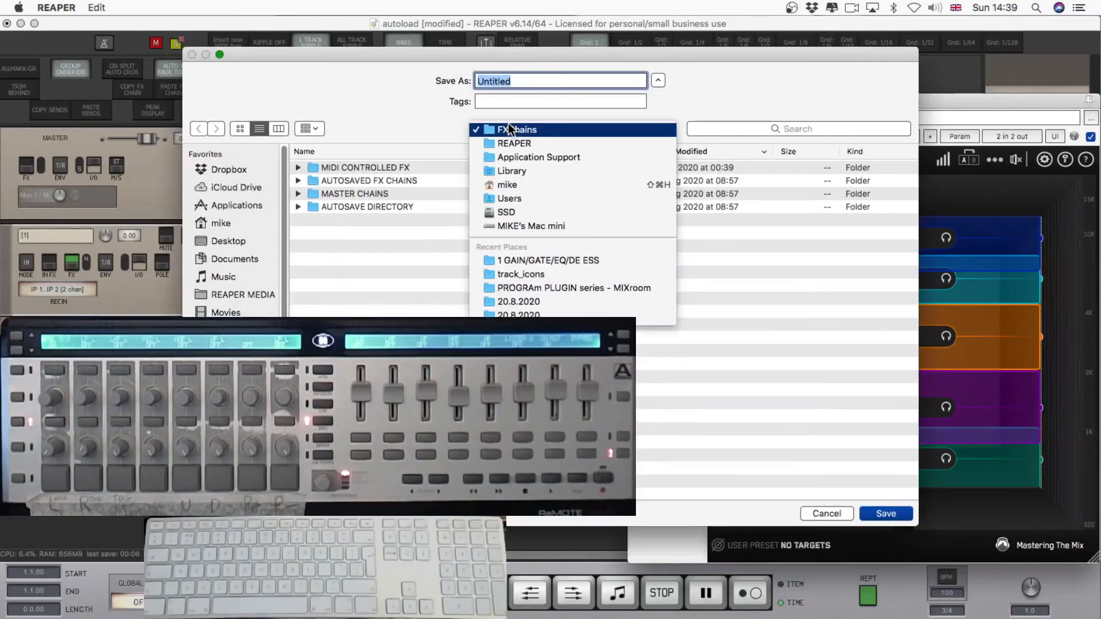
click(509, 128)
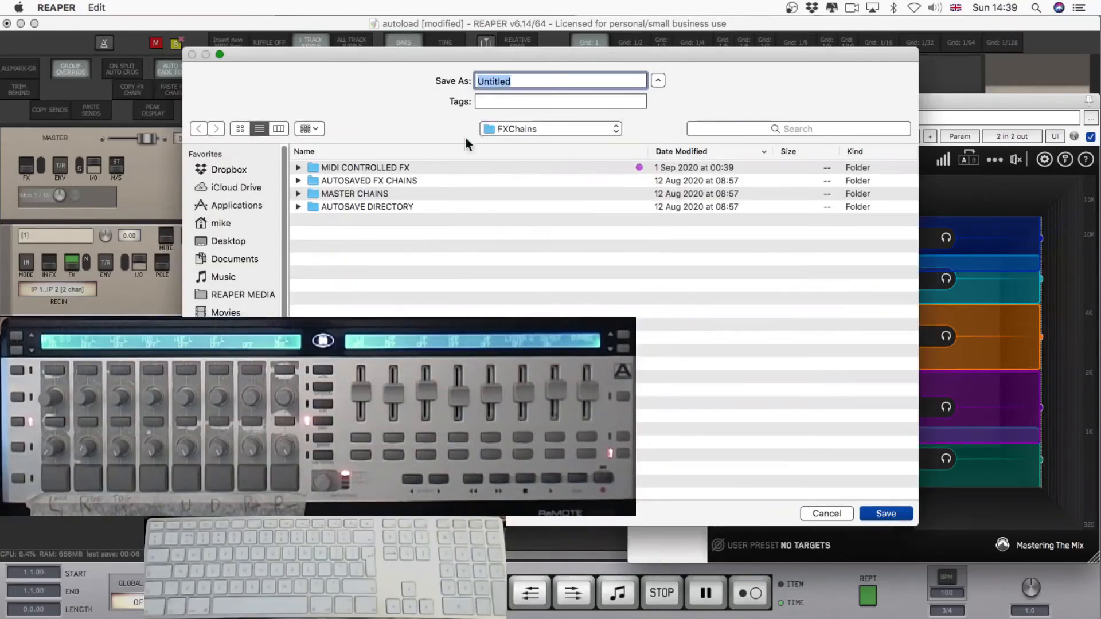
double_click(373, 170)
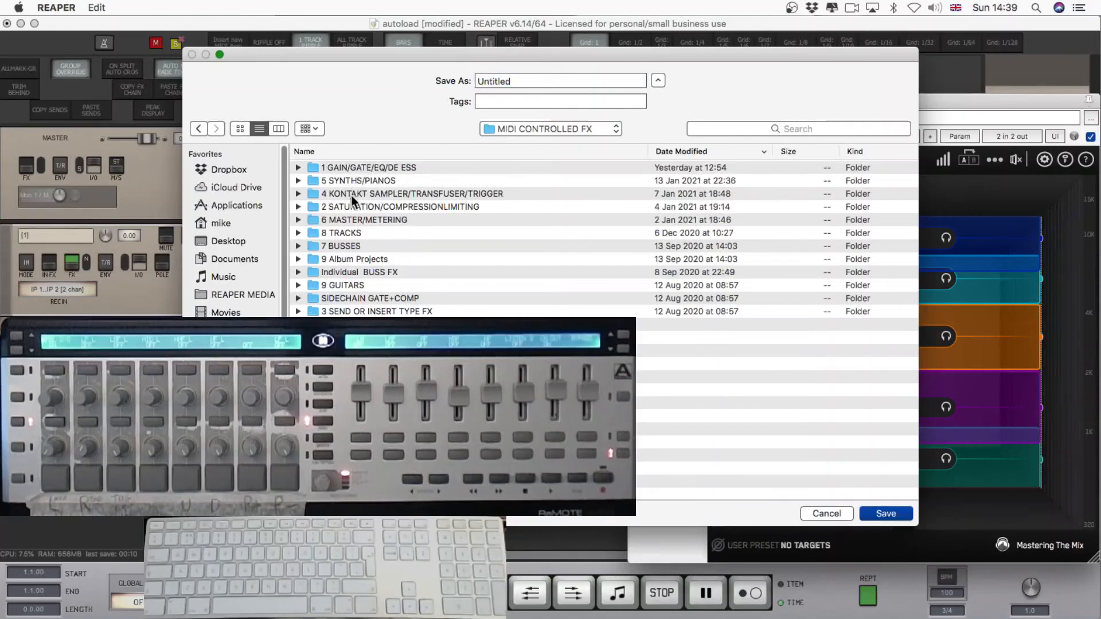
double_click(340, 166)
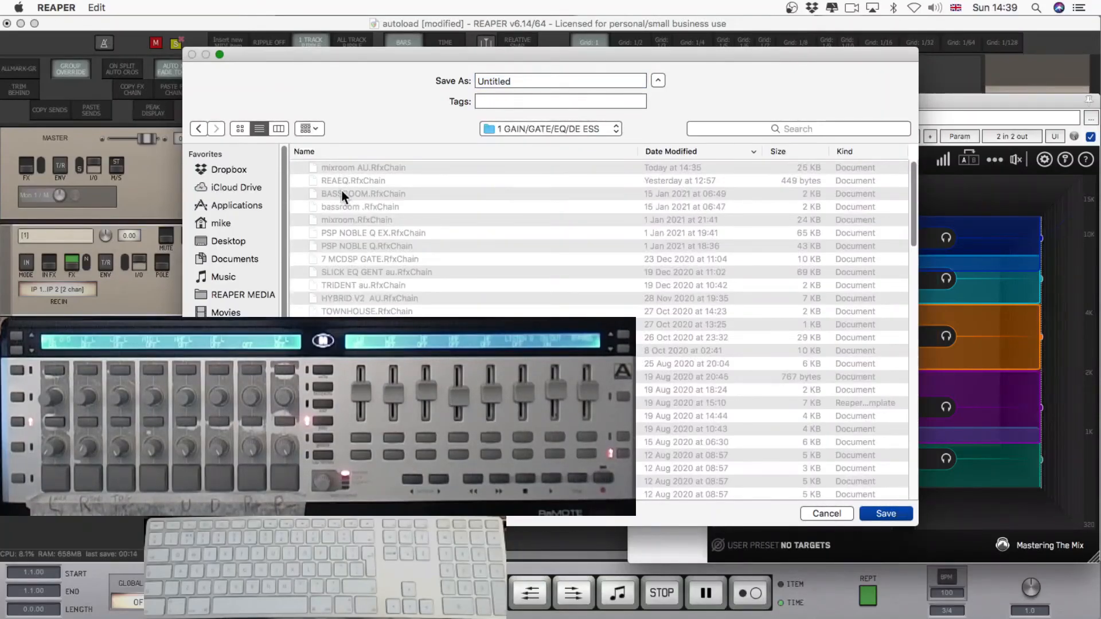
Save the FX chain in the chosen folder and close the Track 1 FX window.
click(342, 194)
click(878, 515)
click(657, 144)
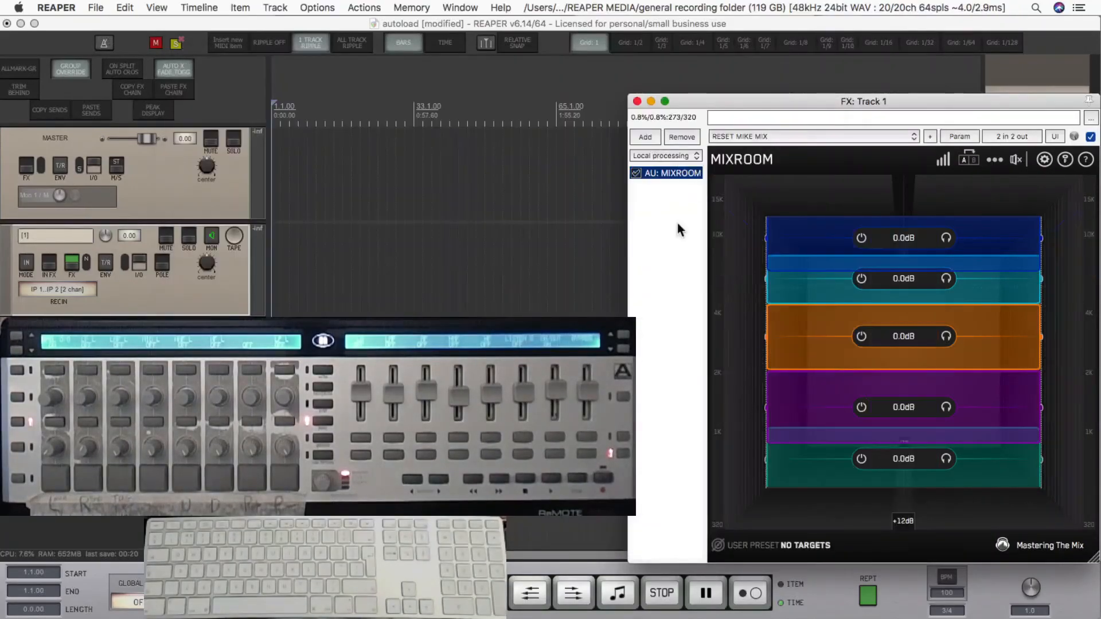
click(637, 102)
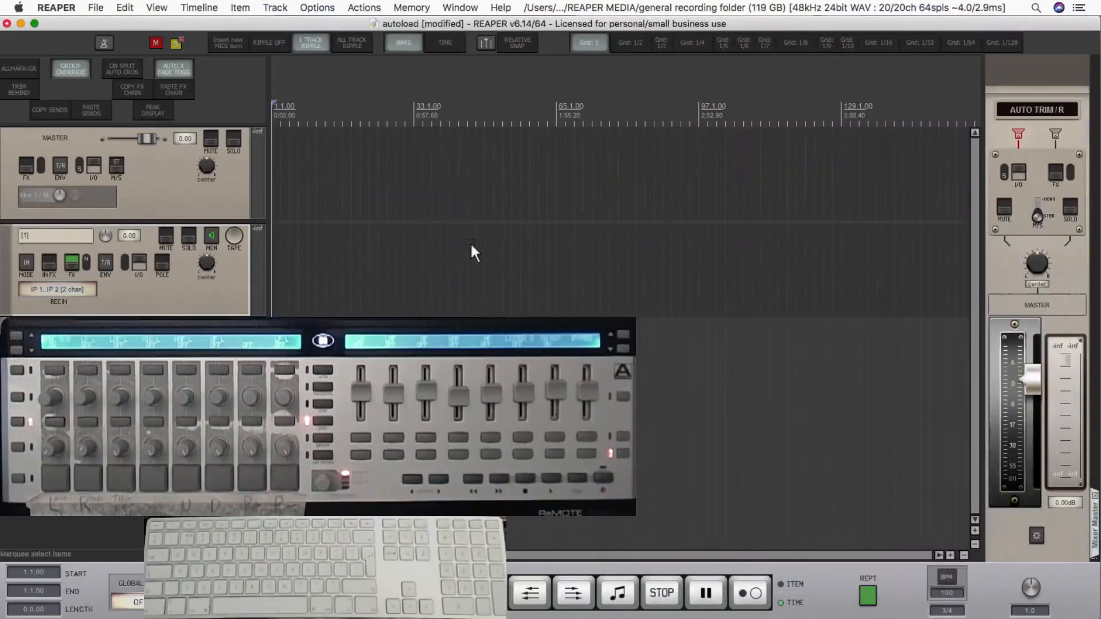